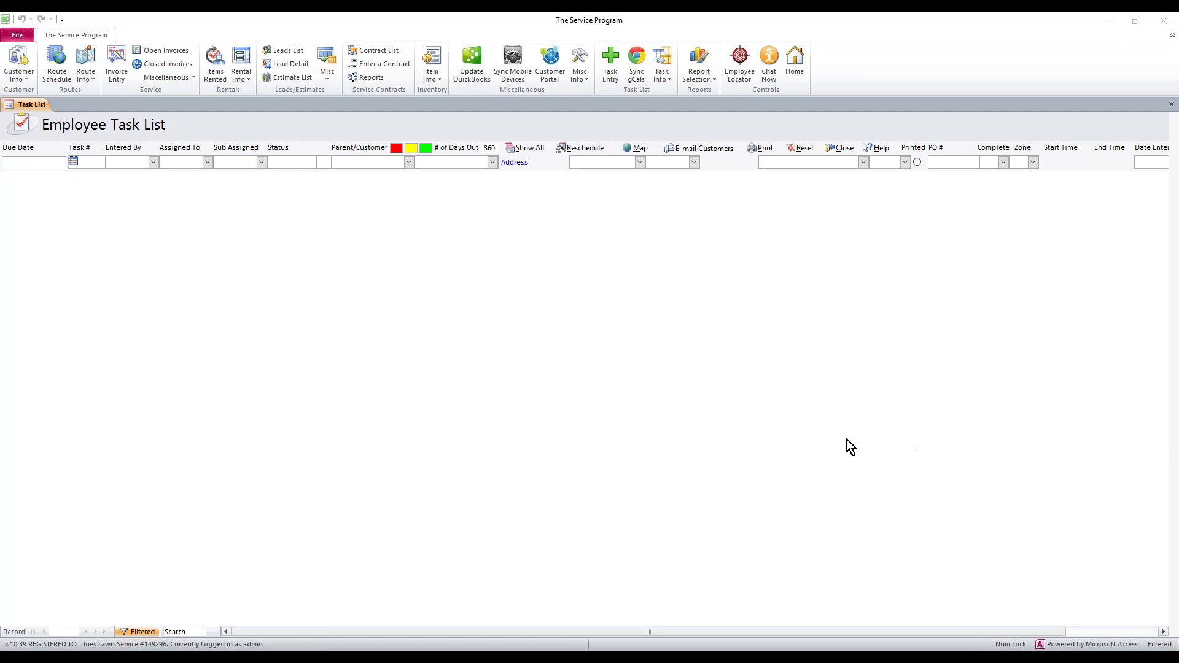
Open order 20 from the Route Ticket List, look at its editable field names, and close the ticket
left_click(84, 78)
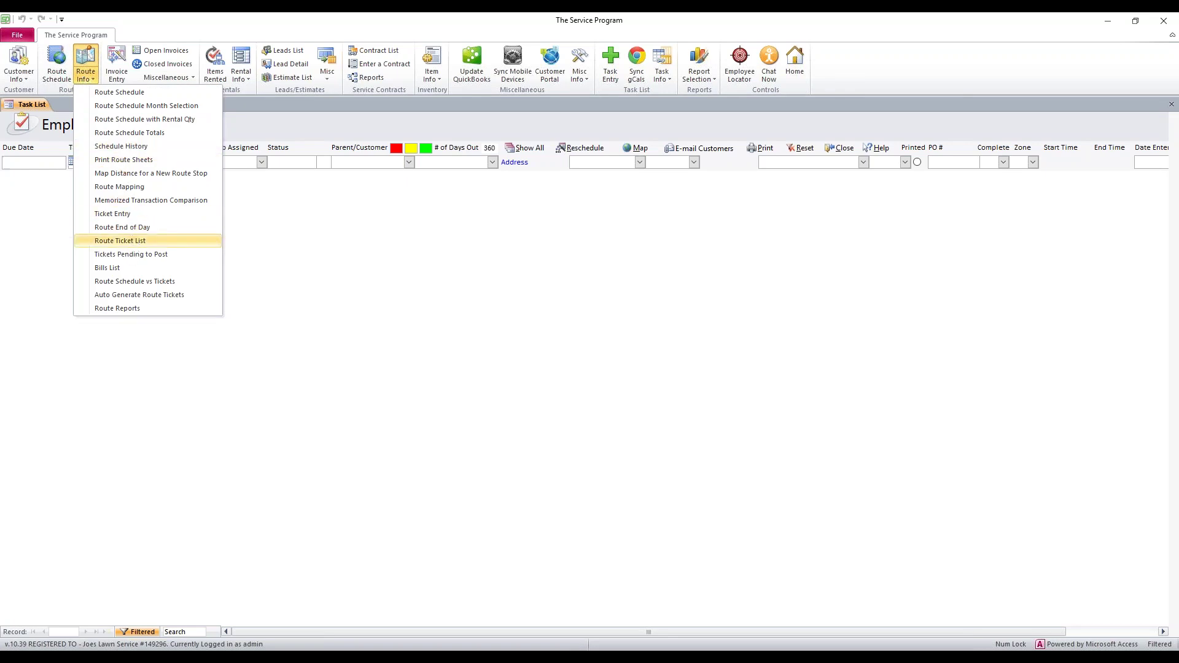
left_click(119, 240)
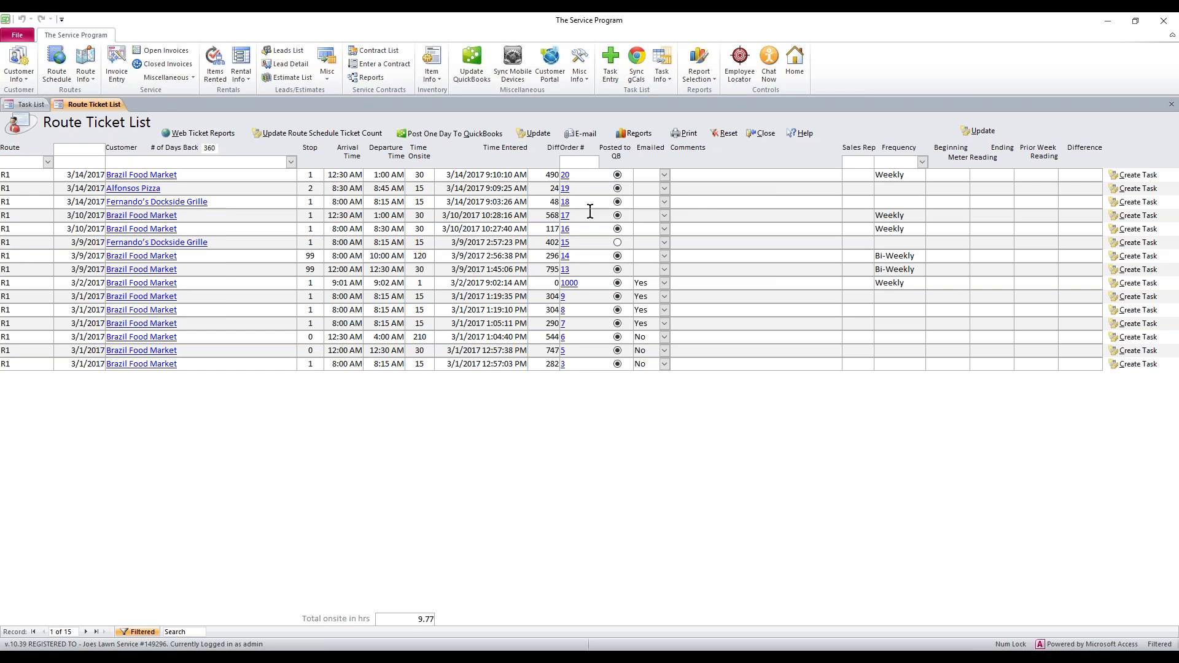
left_click(565, 175)
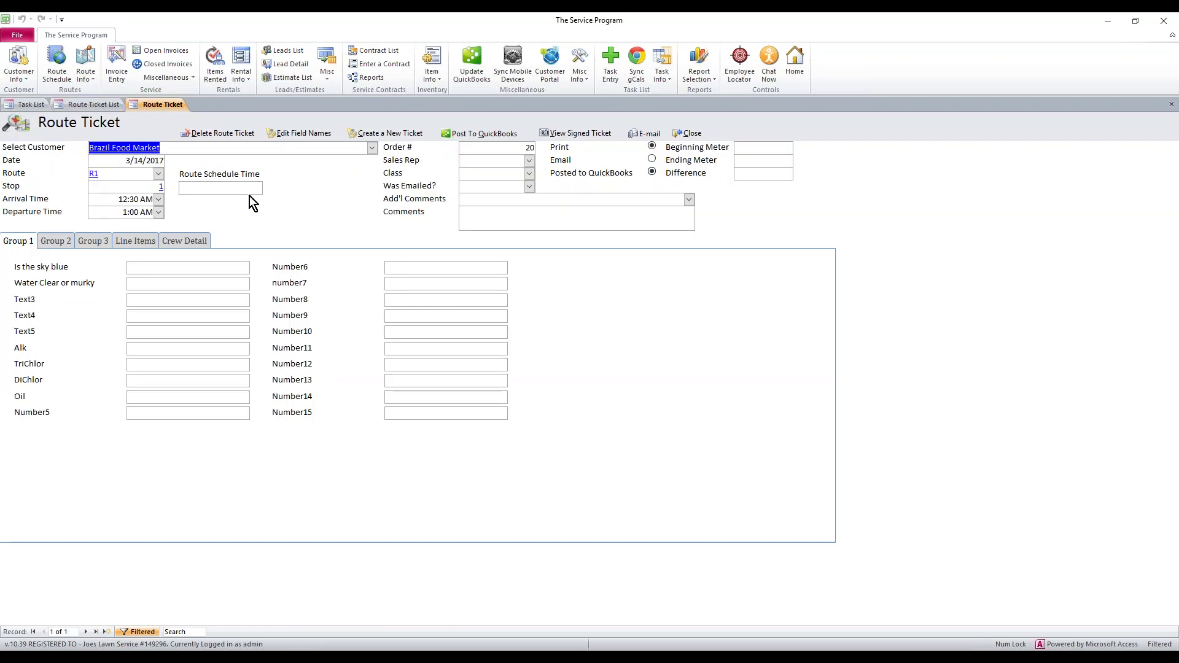
left_click(299, 135)
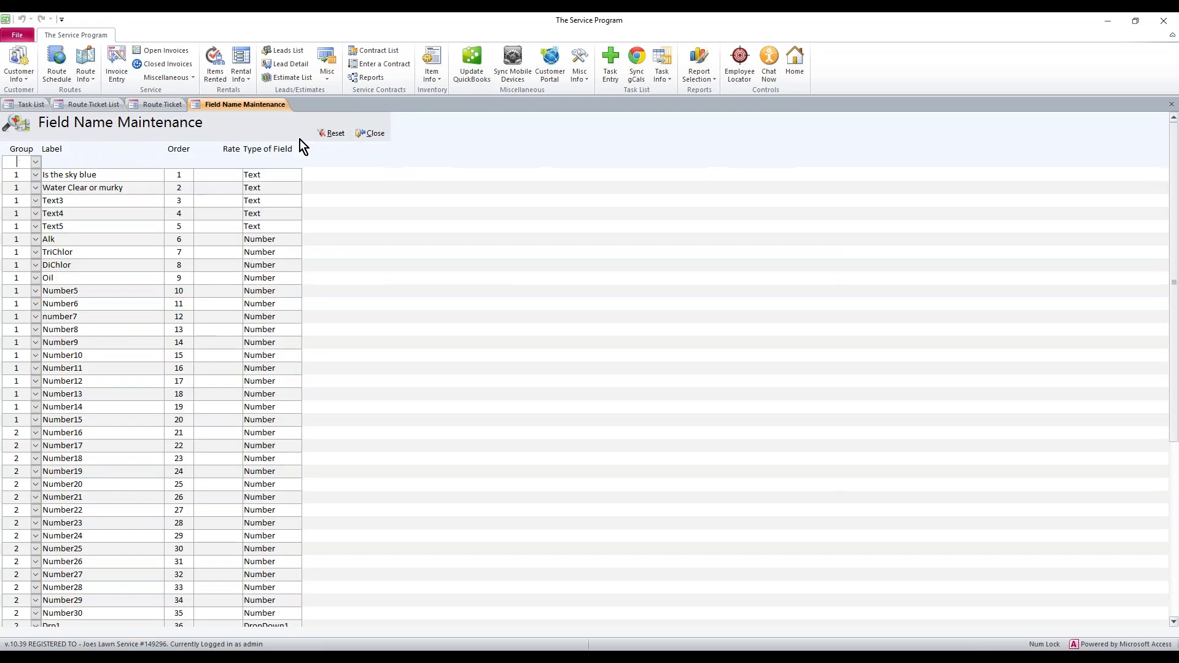
left_click(365, 135)
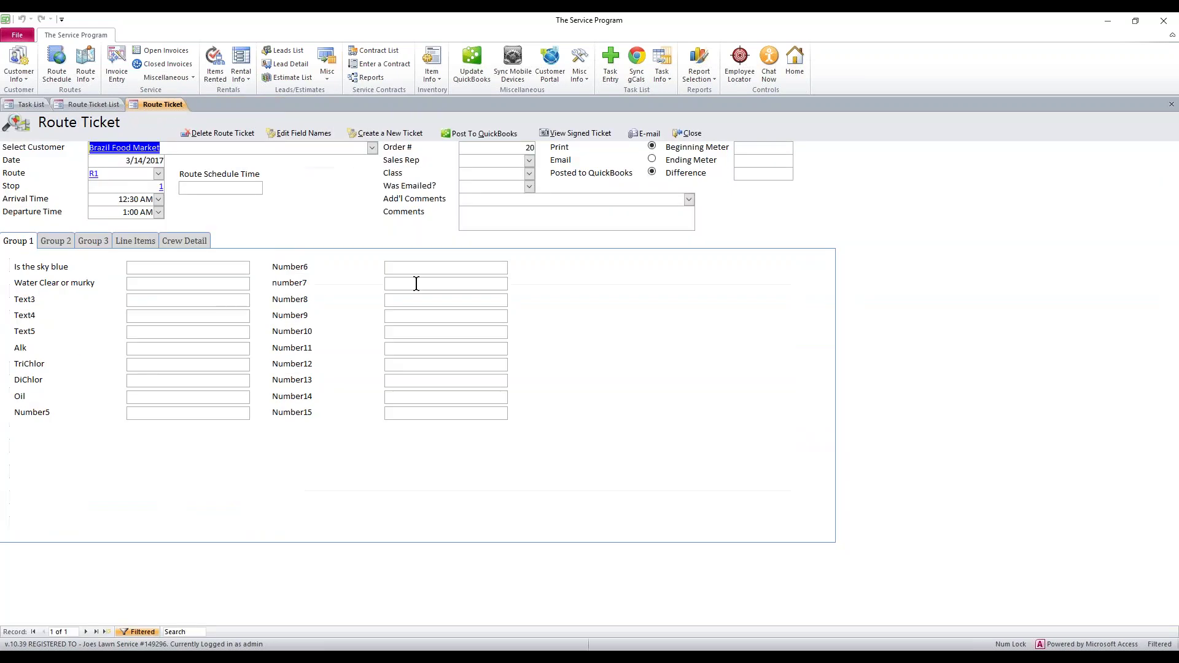
left_click(691, 130)
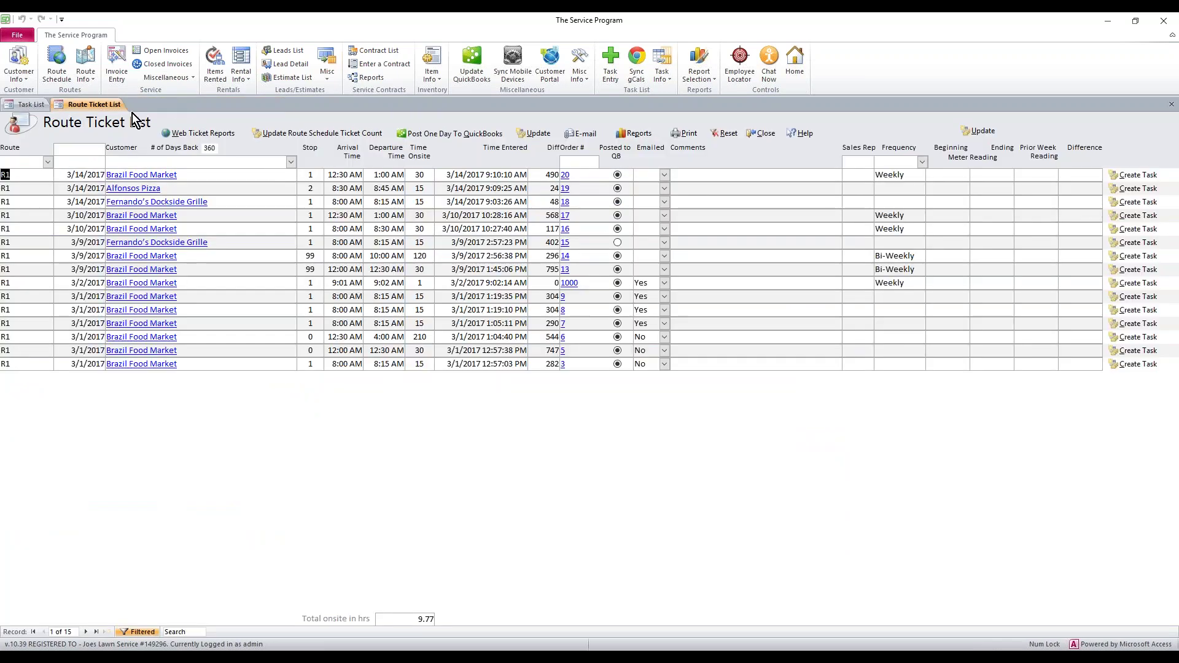
Start a new route ticket through Ticket Entry and select the Disney road customer
left_click(84, 79)
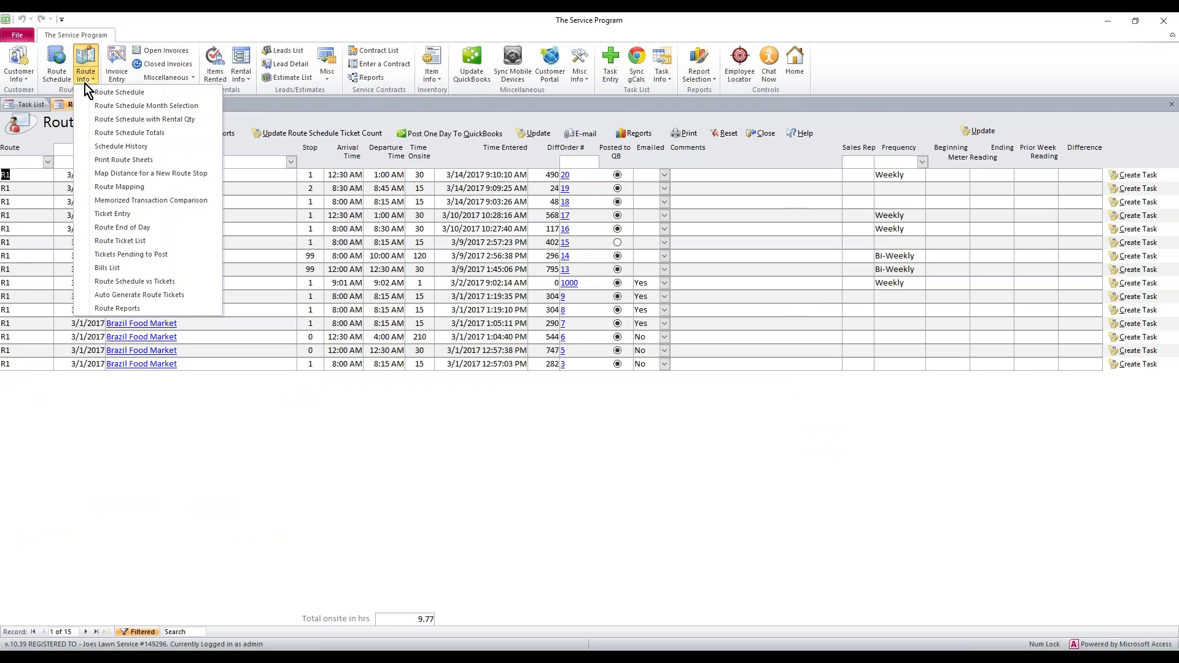
left_click(110, 213)
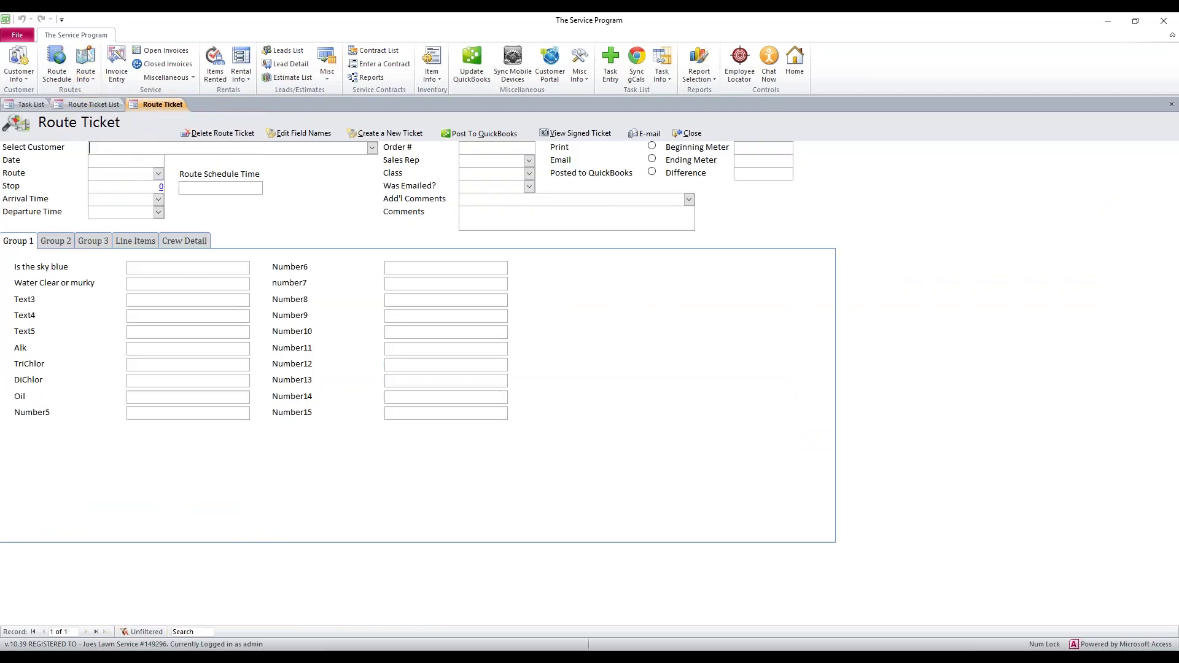
left_click(373, 148)
left_click(192, 161)
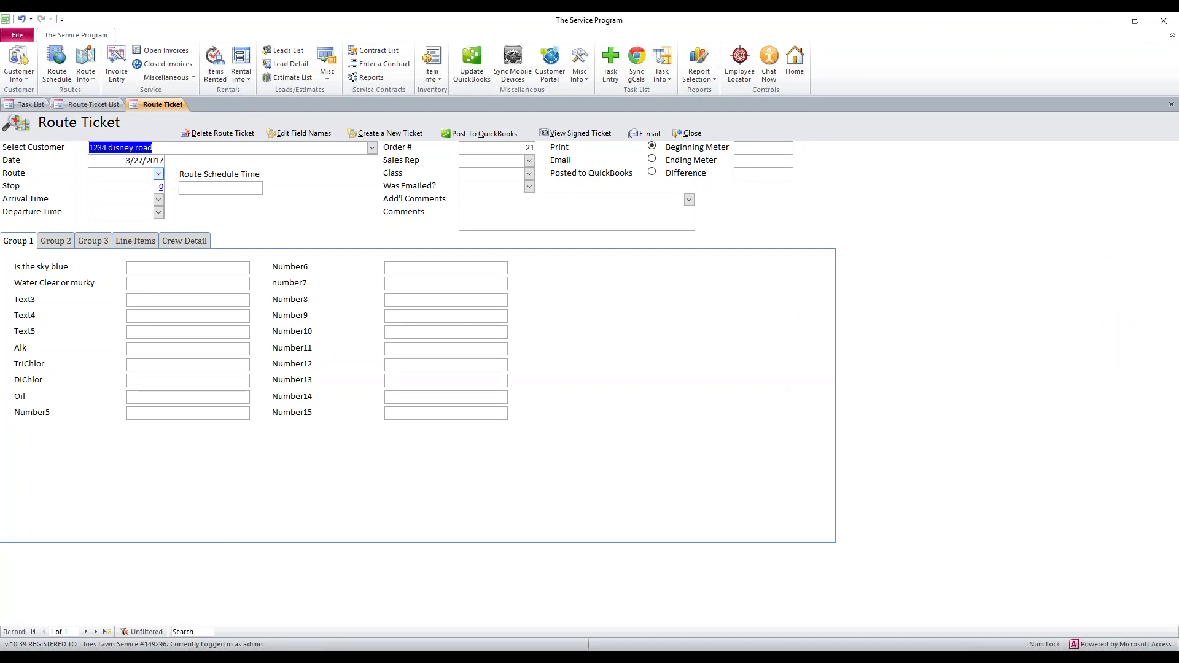
Assign the new ticket to the first listed route and set its stop number to 1
left_click(159, 174)
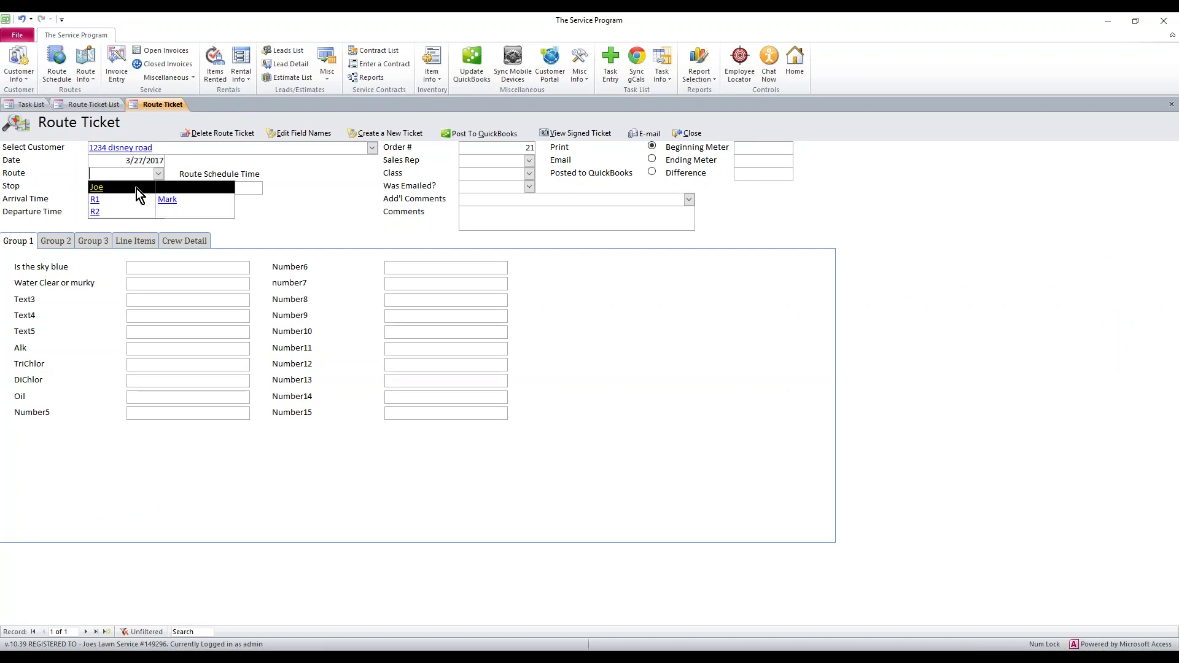
left_click(136, 188)
left_click(153, 187)
double_click(152, 188)
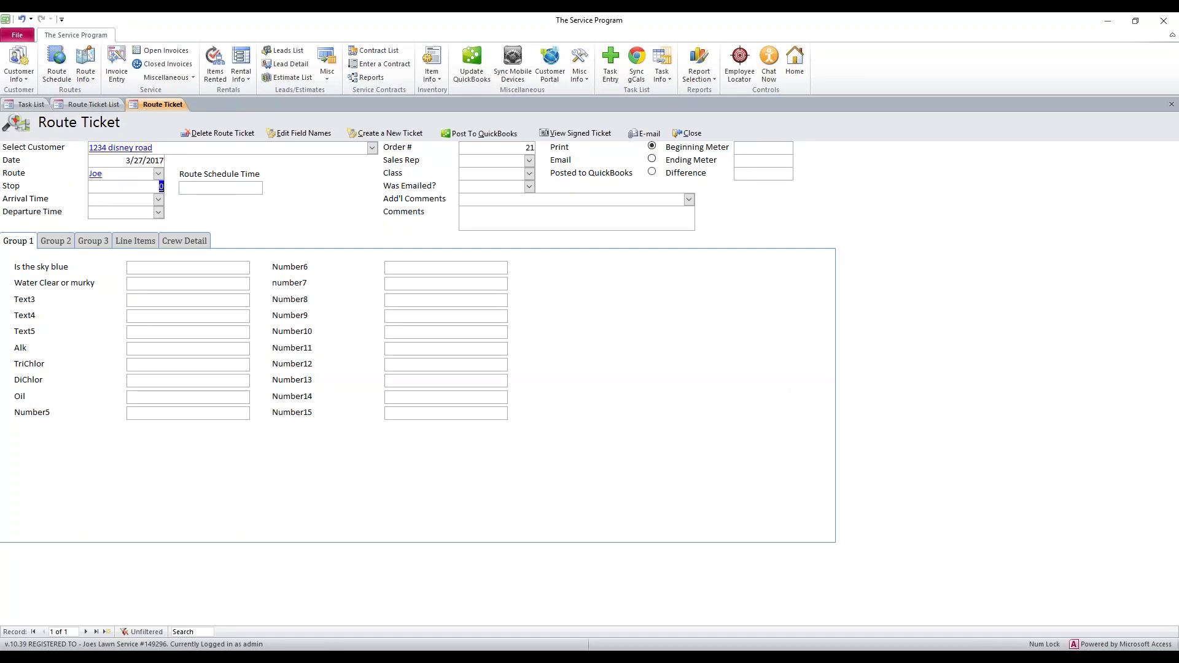
type("1")
Set the ticket's arrival time to 8:00 AM and decline updating the crew employee time
left_click(158, 199)
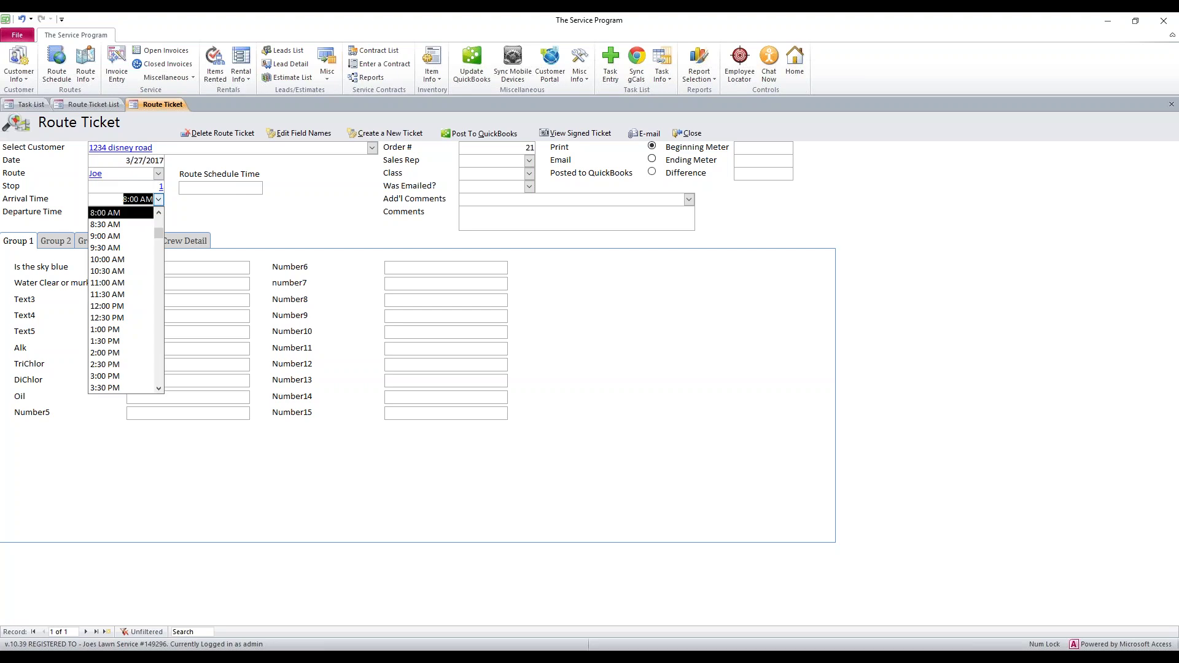
left_click(143, 215)
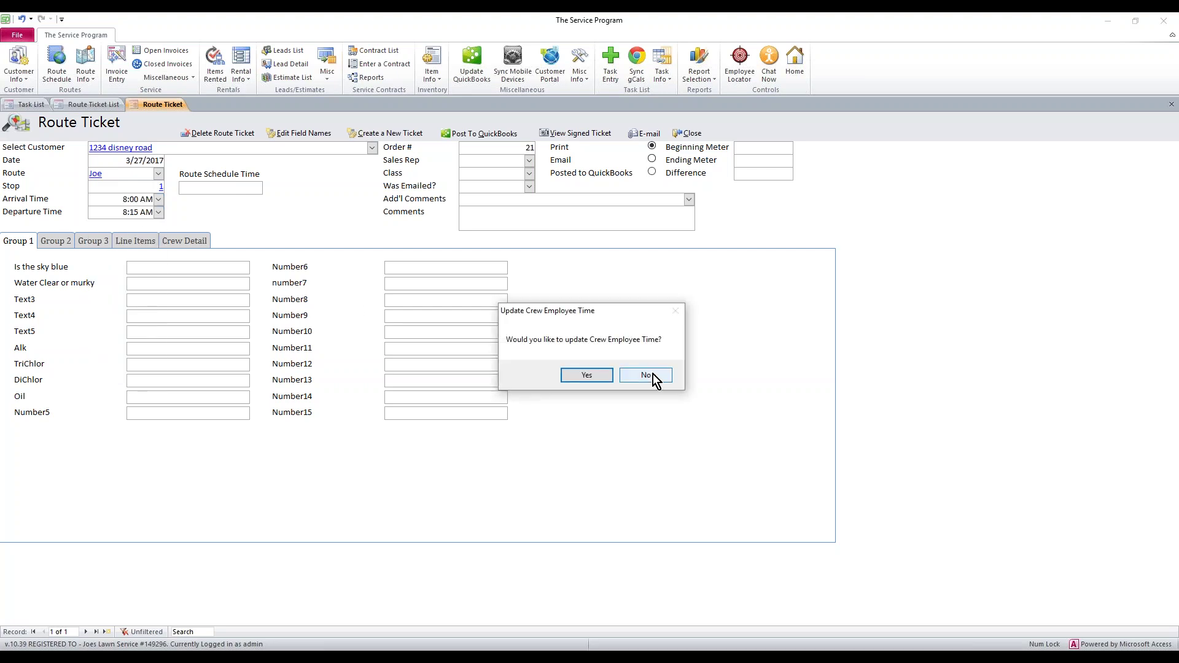
left_click(646, 375)
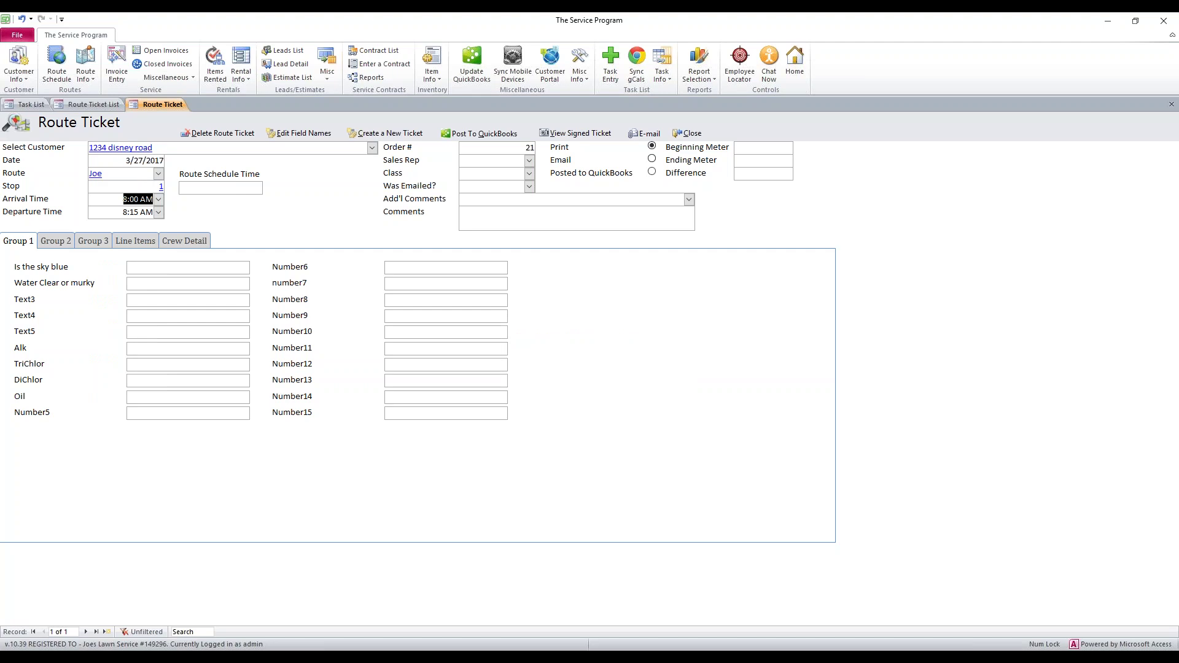
Open the route ticket's Field Name Maintenance and examine the type of field assigned to each label across all groups
left_click(311, 135)
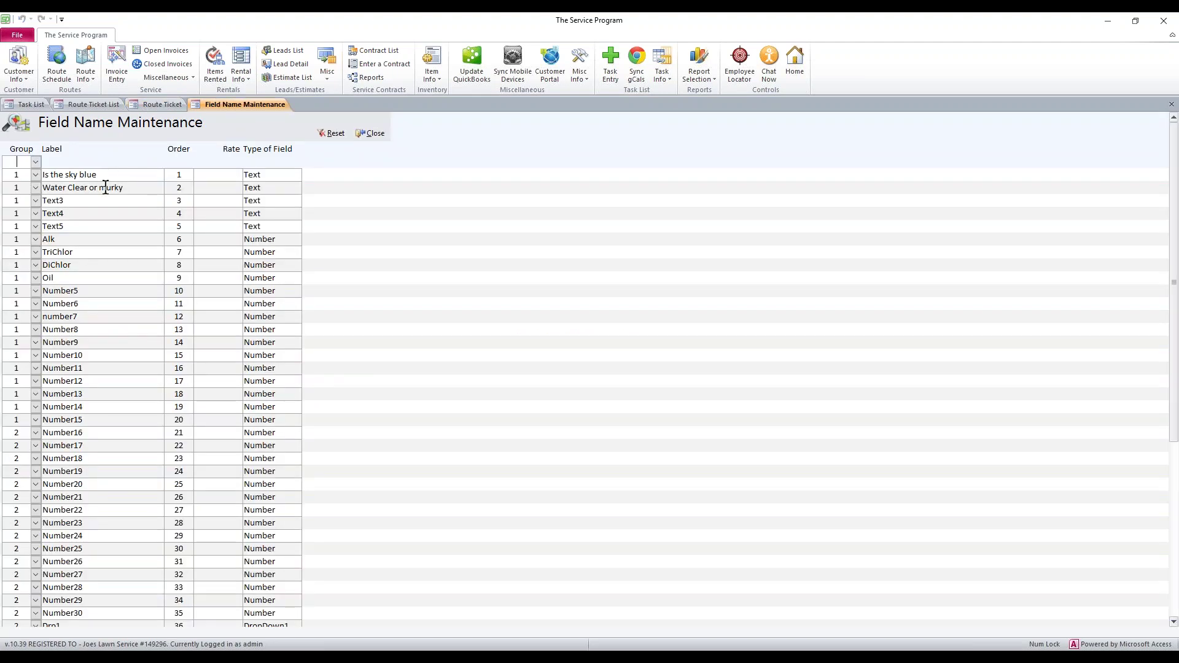
left_click_drag(62, 201, 45, 201)
left_click_drag(268, 202, 244, 174)
left_click_drag(263, 187, 242, 188)
left_click(264, 175)
left_click_drag(259, 175, 242, 175)
left_click_drag(265, 189, 244, 193)
left_click(260, 239)
left_click_drag(280, 239, 243, 242)
scroll(265, 284, "down", 7)
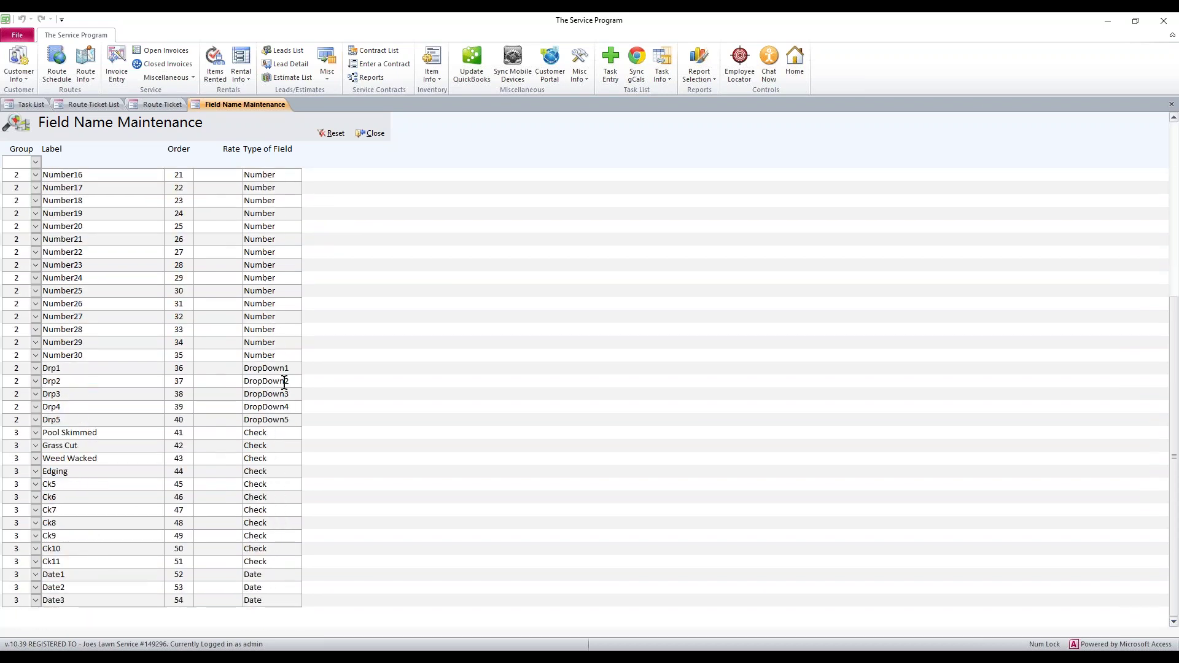
left_click_drag(292, 372, 244, 371)
left_click_drag(275, 458, 222, 455)
left_click(271, 578)
Review the customizable labels of the text, number, dropdown and check fields, and close Field Name Maintenance
left_click(117, 178)
scroll(108, 355, "up", 7)
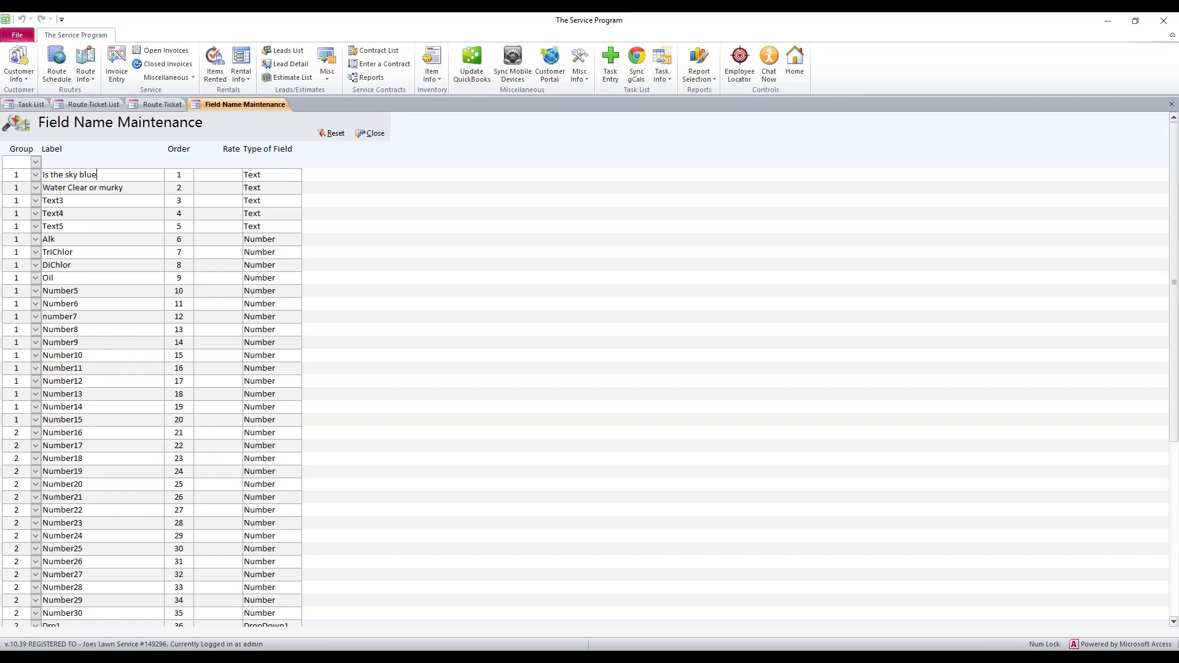
left_click_drag(97, 175, 42, 175)
left_click_drag(136, 188, 42, 188)
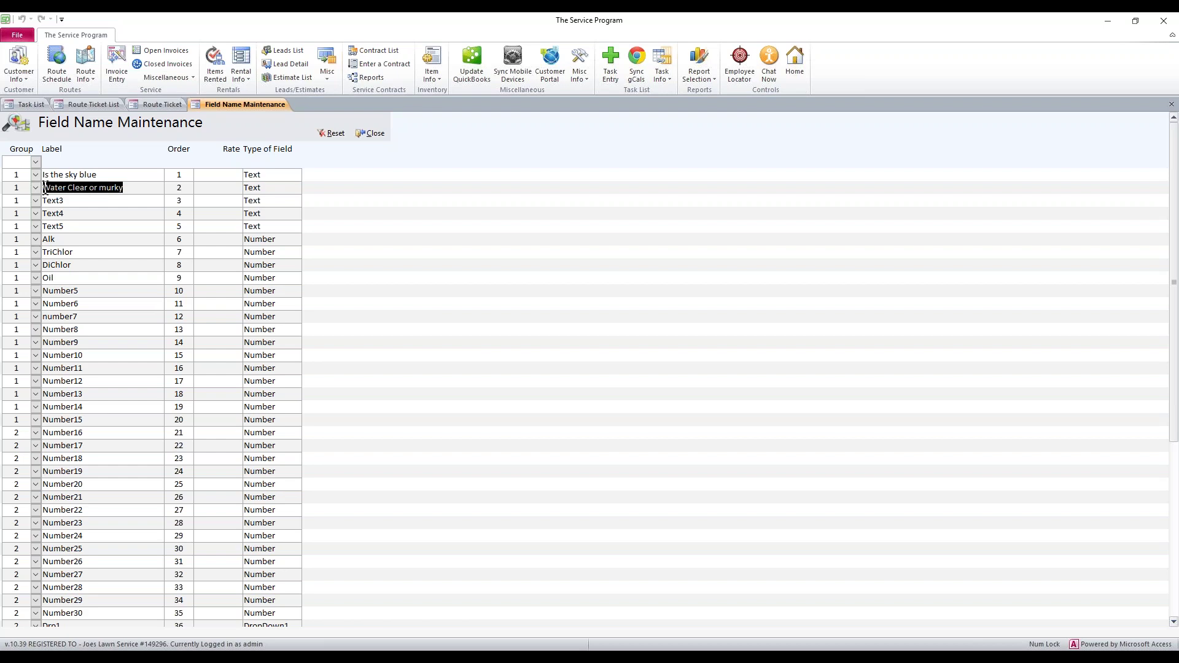
left_click(103, 173)
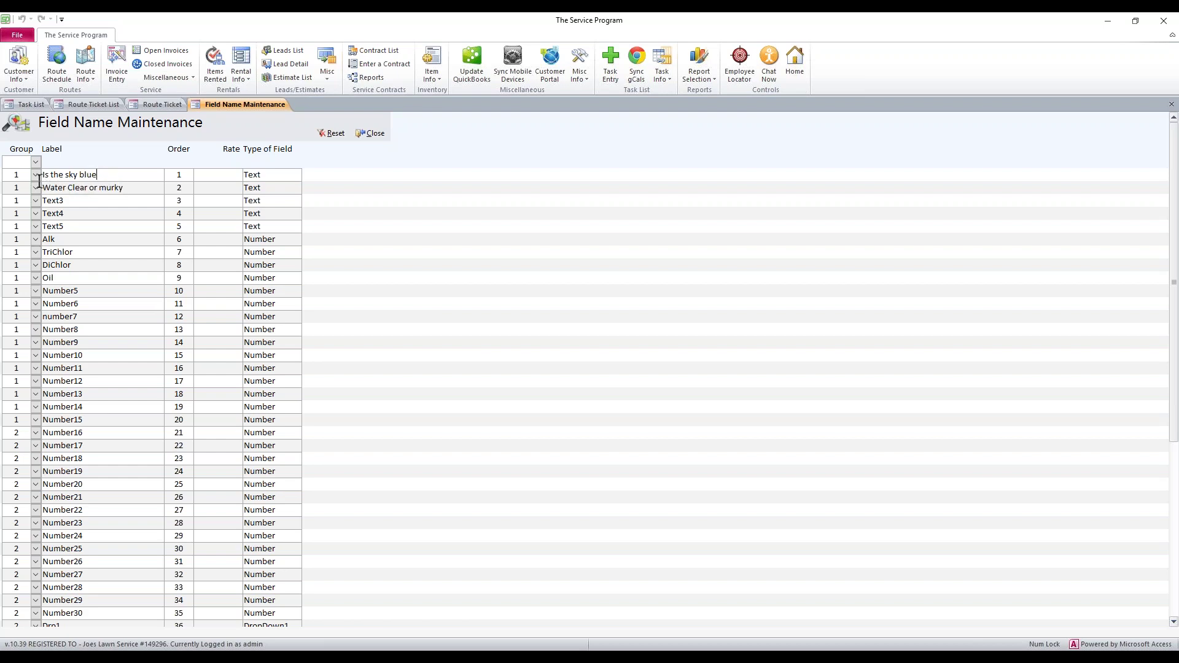
left_click_drag(136, 187, 43, 183)
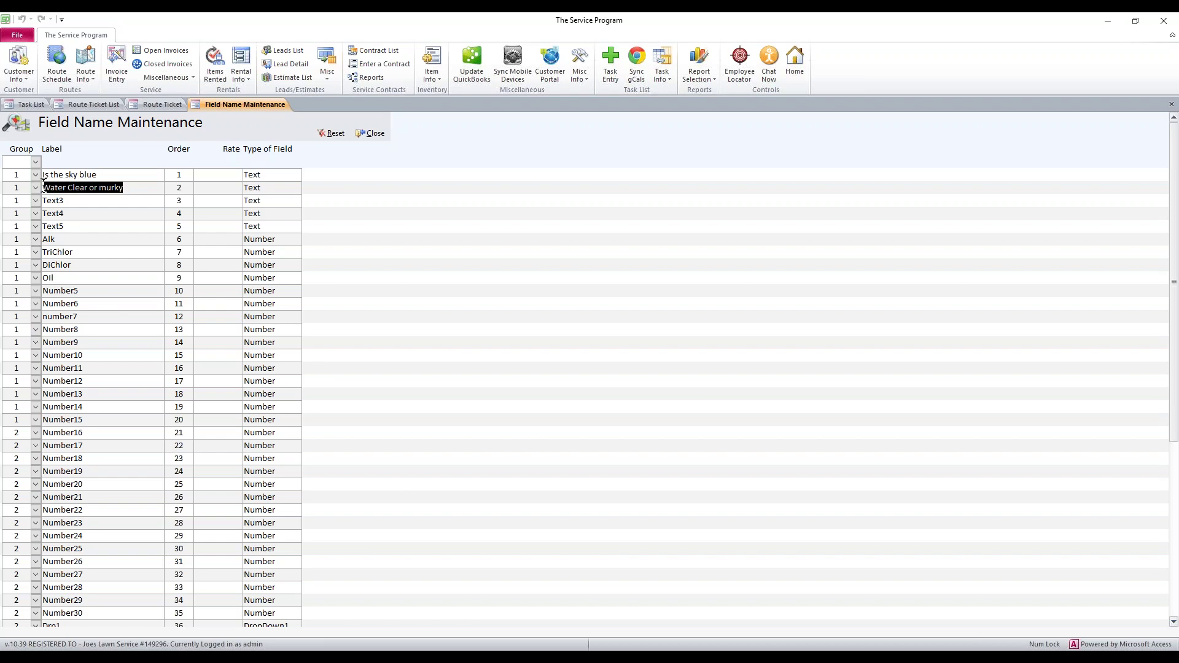
left_click_drag(74, 226, 41, 226)
scroll(67, 239, "down", 1)
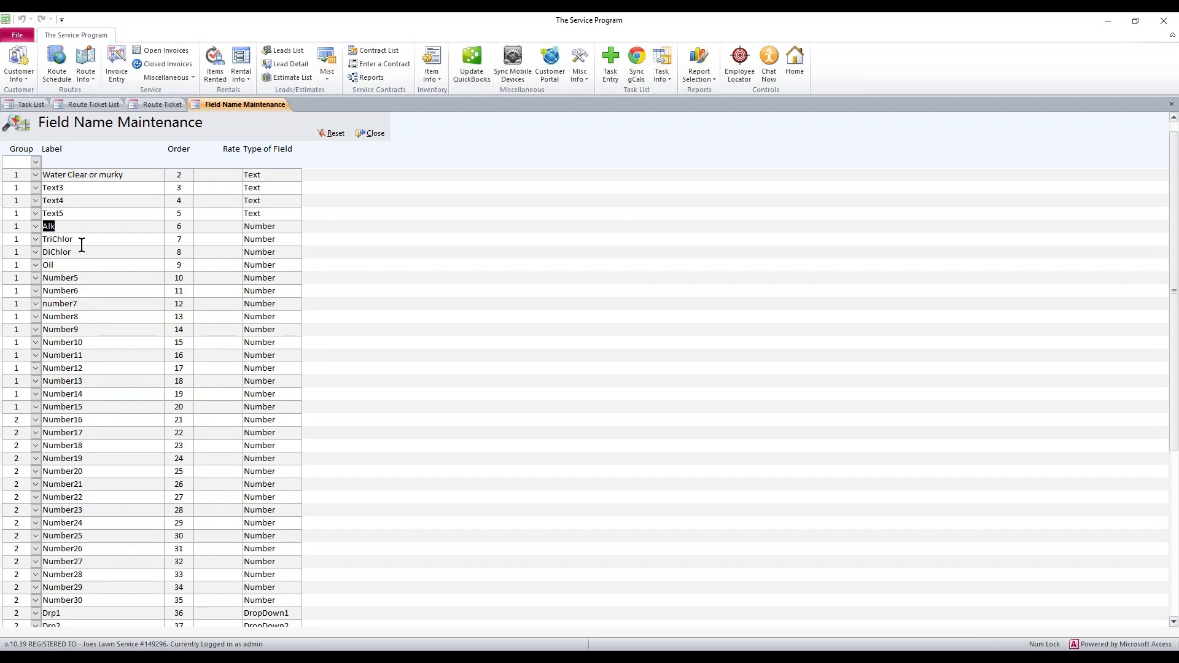
left_click_drag(82, 253, 40, 265)
scroll(85, 304, "down", 1)
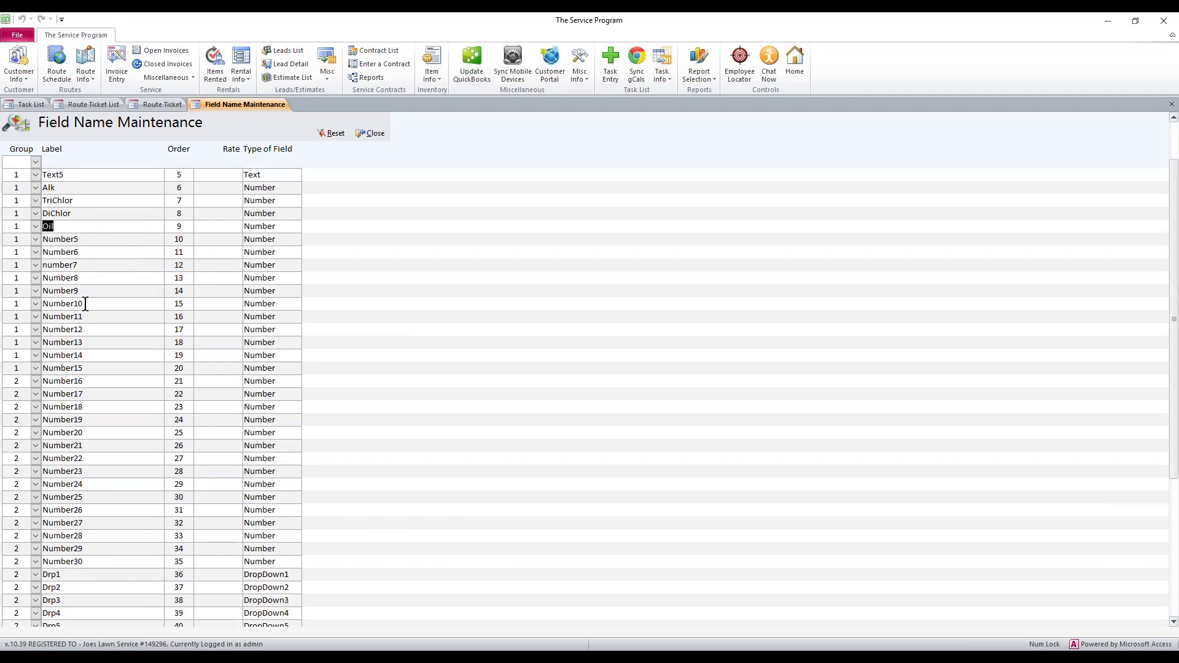
scroll(85, 304, "down", 3)
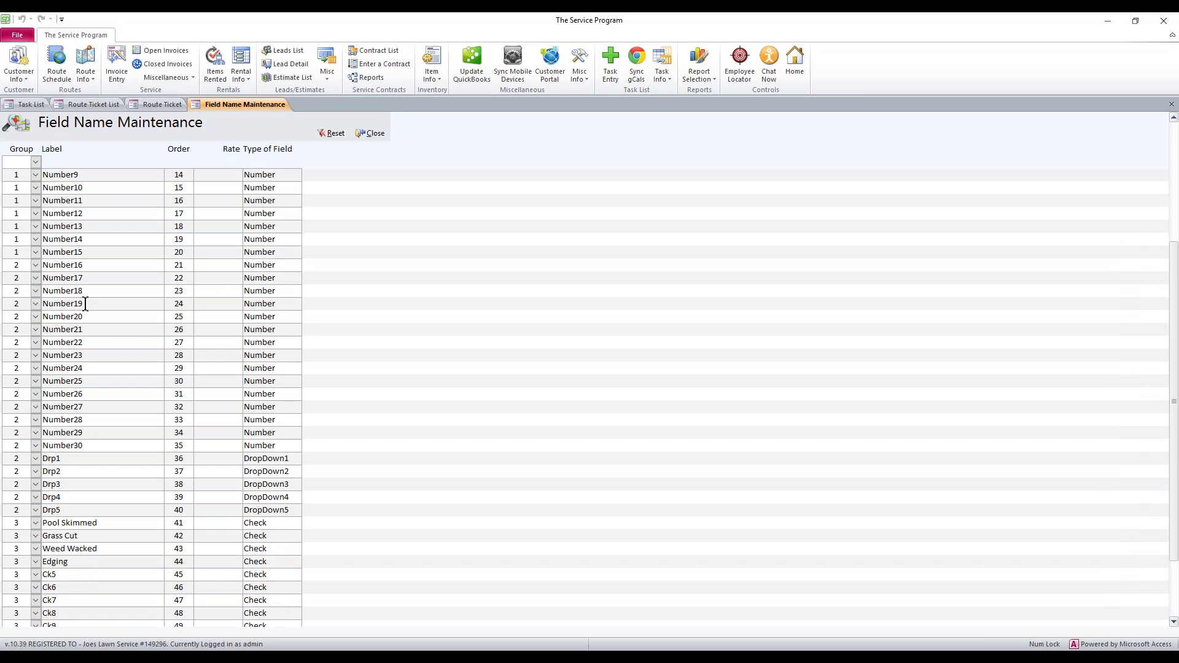
scroll(86, 305, "down", 3)
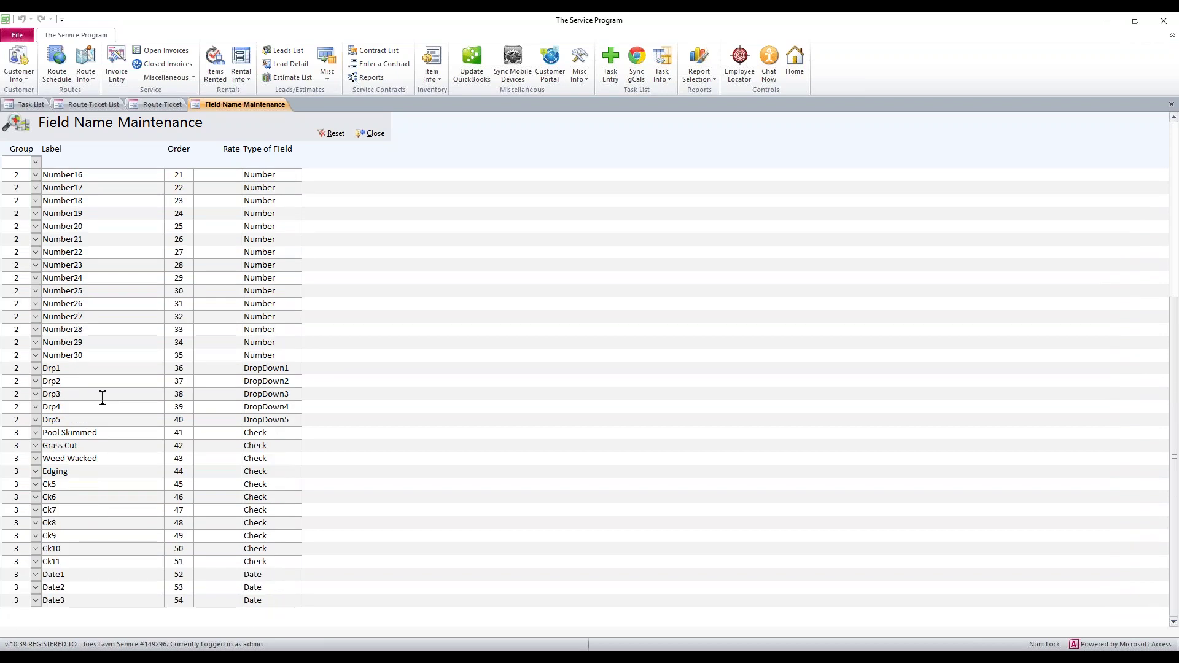
left_click_drag(113, 429, 28, 469)
left_click(376, 134)
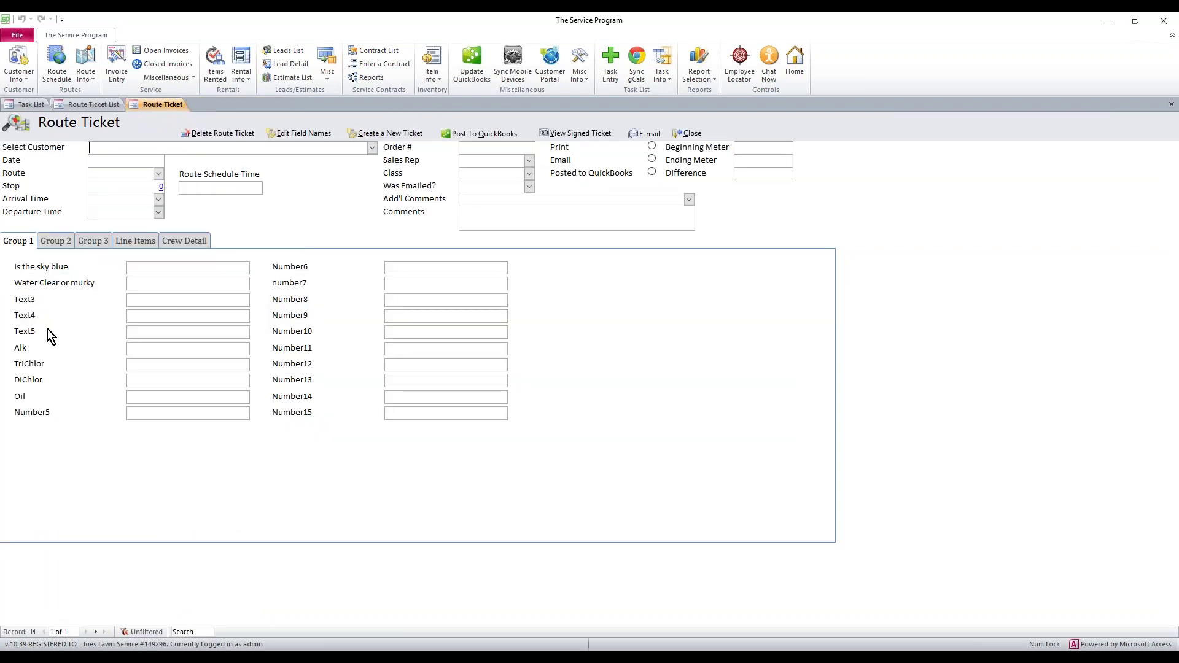
View the Group 2 fields on the blank route ticket, dismiss the required-information prompt, and close the ticket
left_click(50, 241)
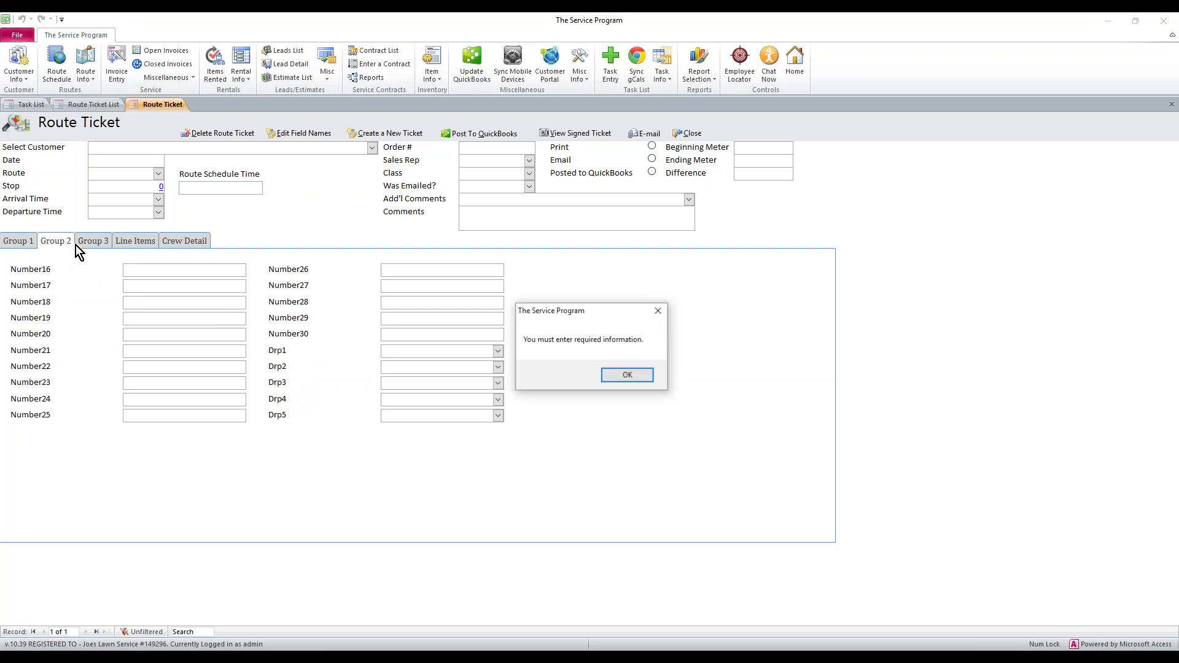
left_click(624, 376)
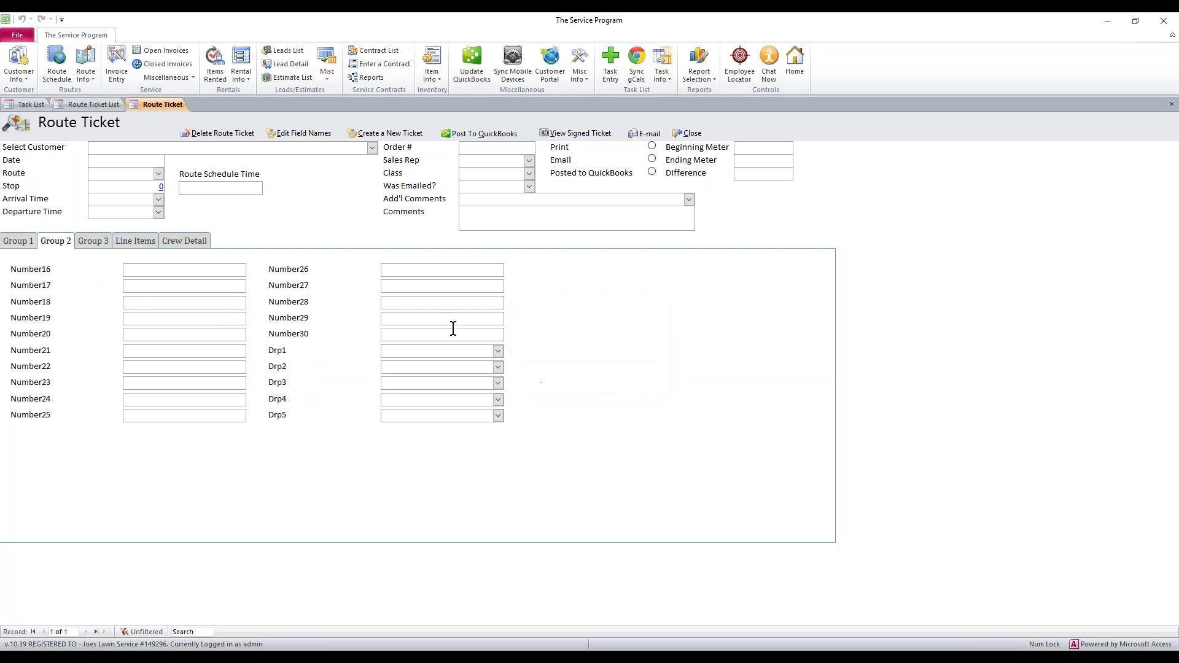
left_click(697, 134)
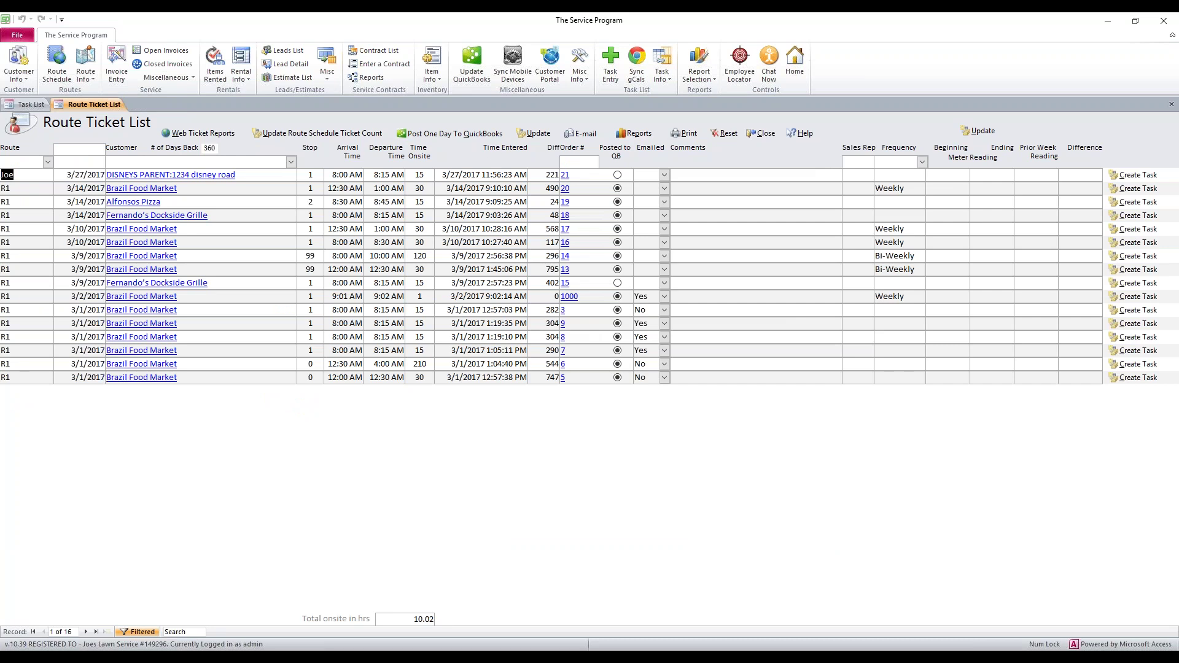
Open the mobile device sync and run it with the Route Tickets option
left_click(514, 67)
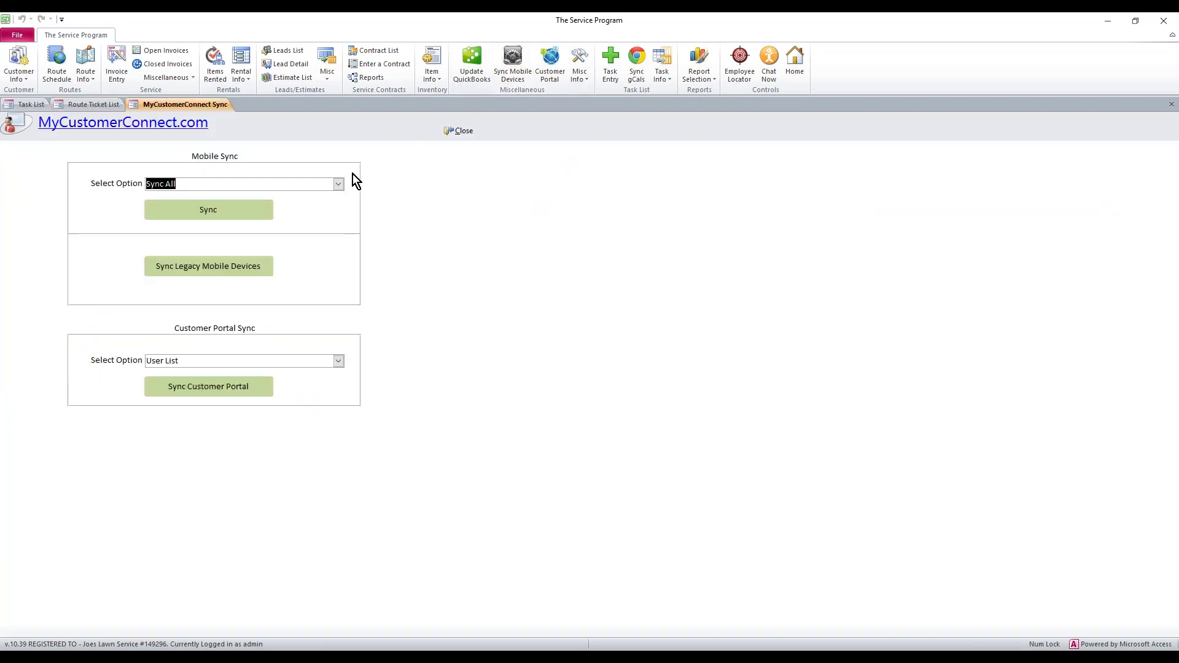
left_click(339, 184)
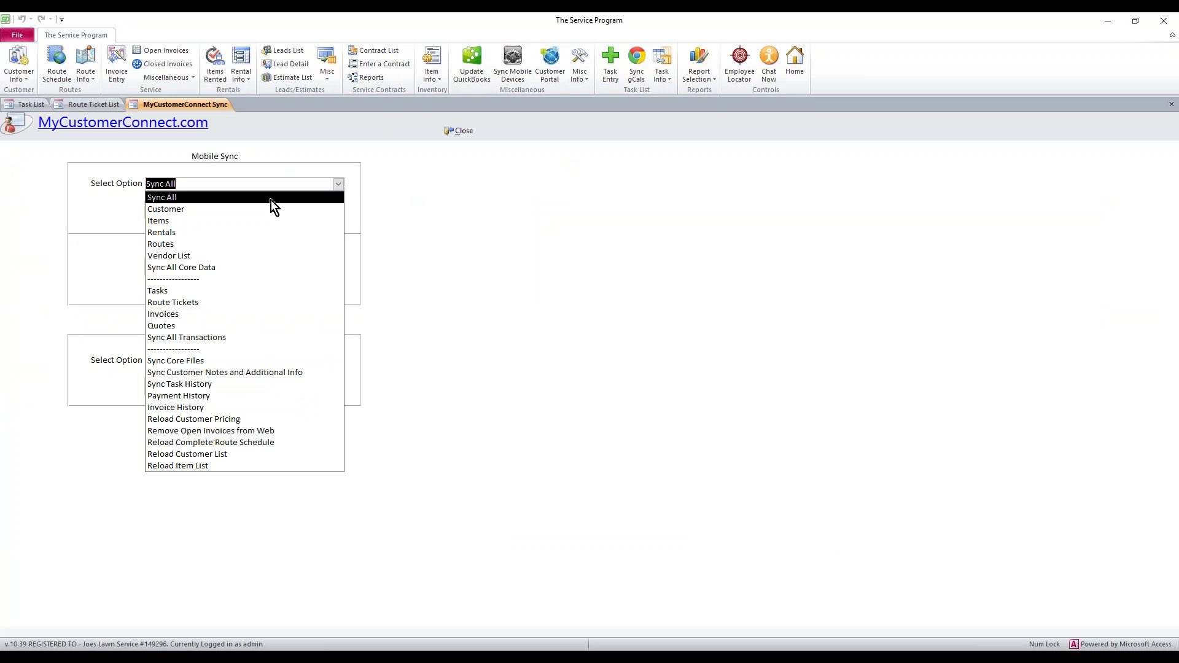
left_click(187, 244)
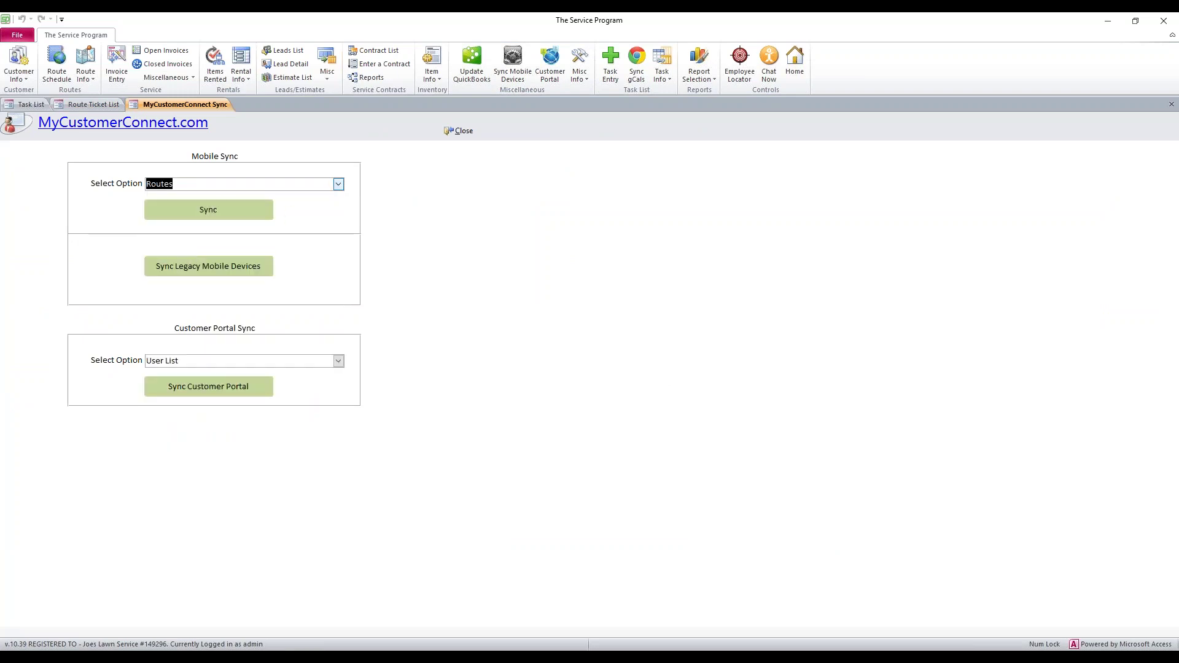
left_click(337, 185)
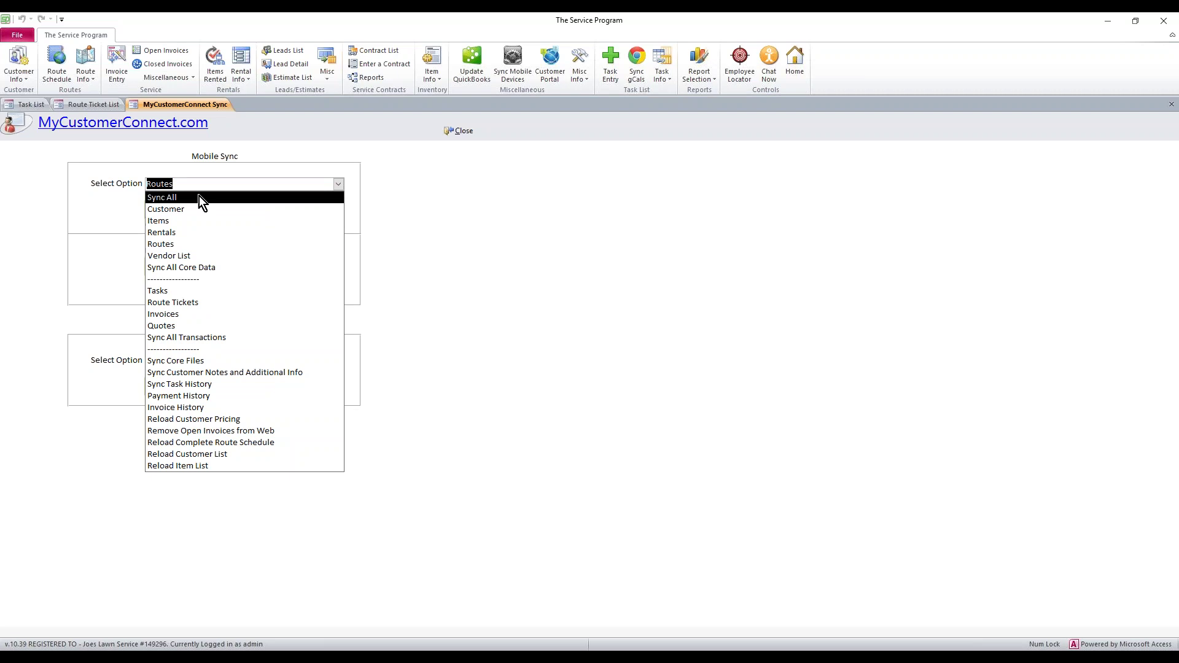
left_click(200, 301)
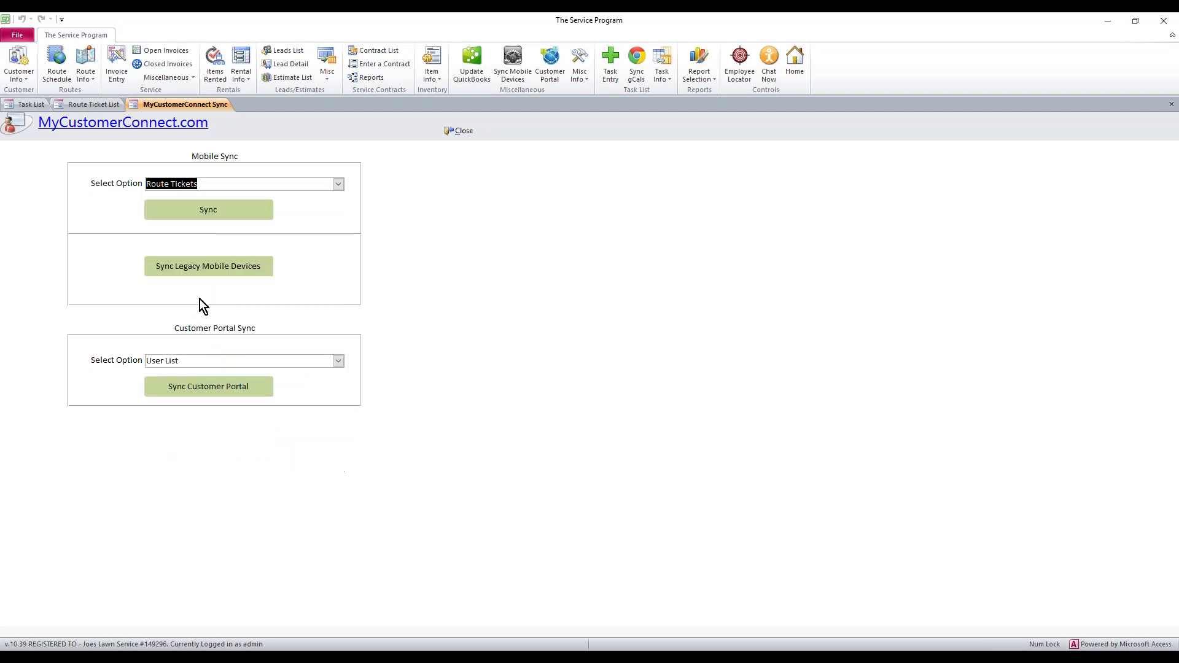
left_click(218, 206)
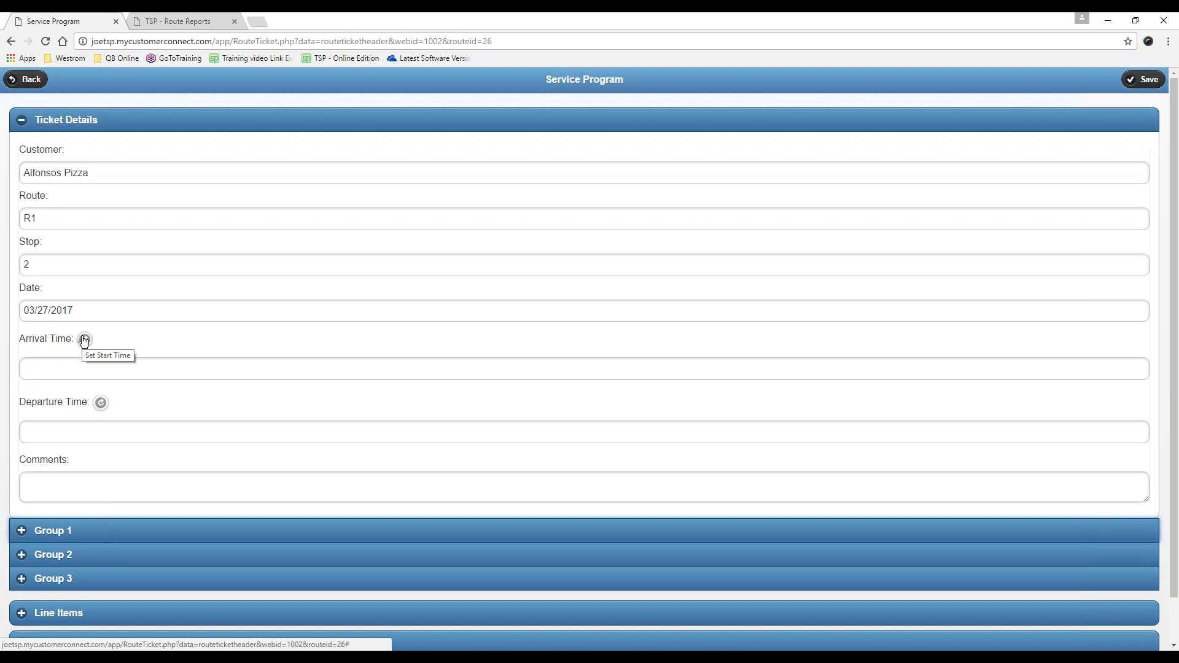
Expand Group 1 and answer "Is the sky blue" with Yes and "Water Clear or murky" with No
scroll(72, 389, "down", 2)
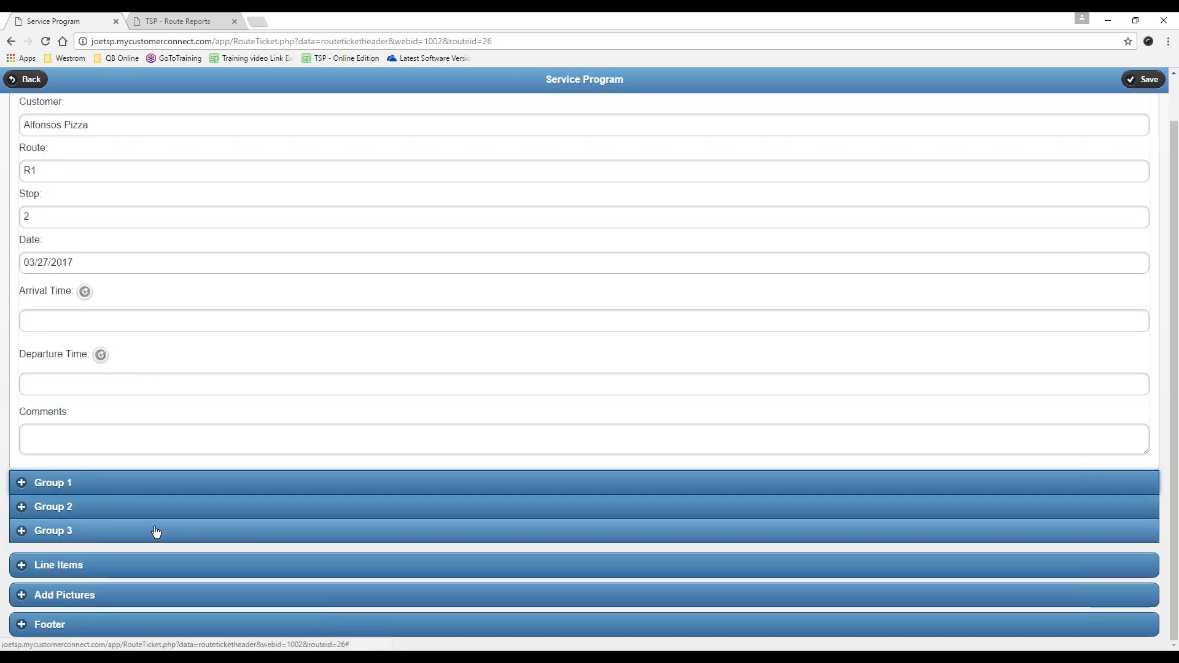
left_click(22, 482)
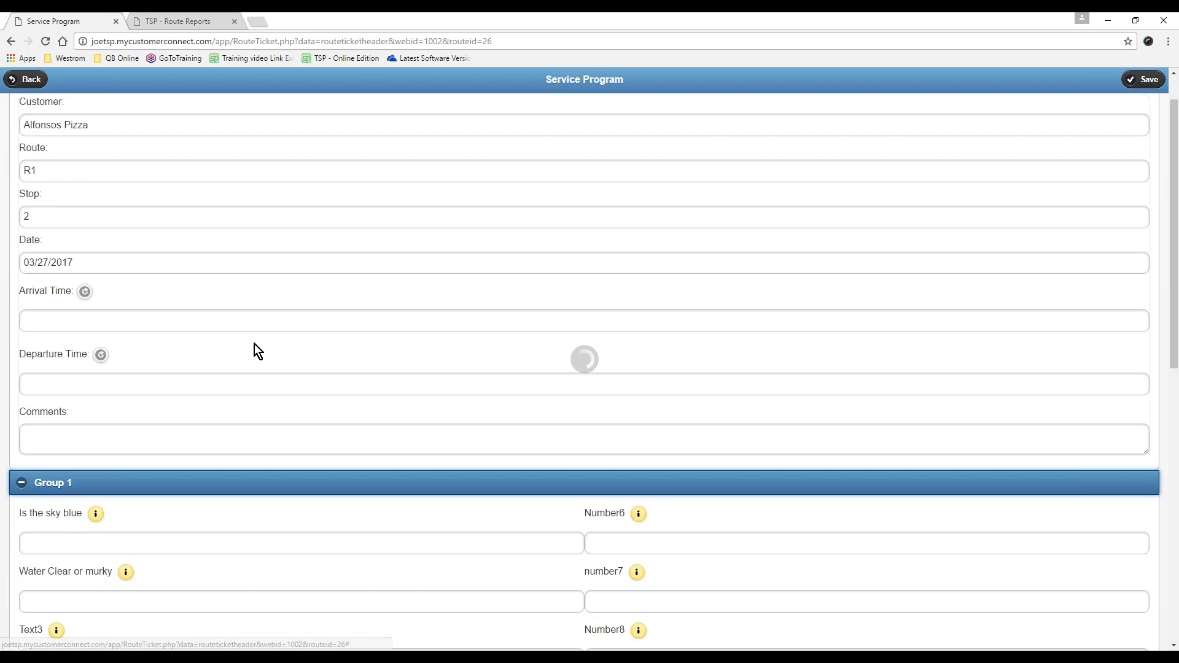
scroll(276, 352, "down", 7)
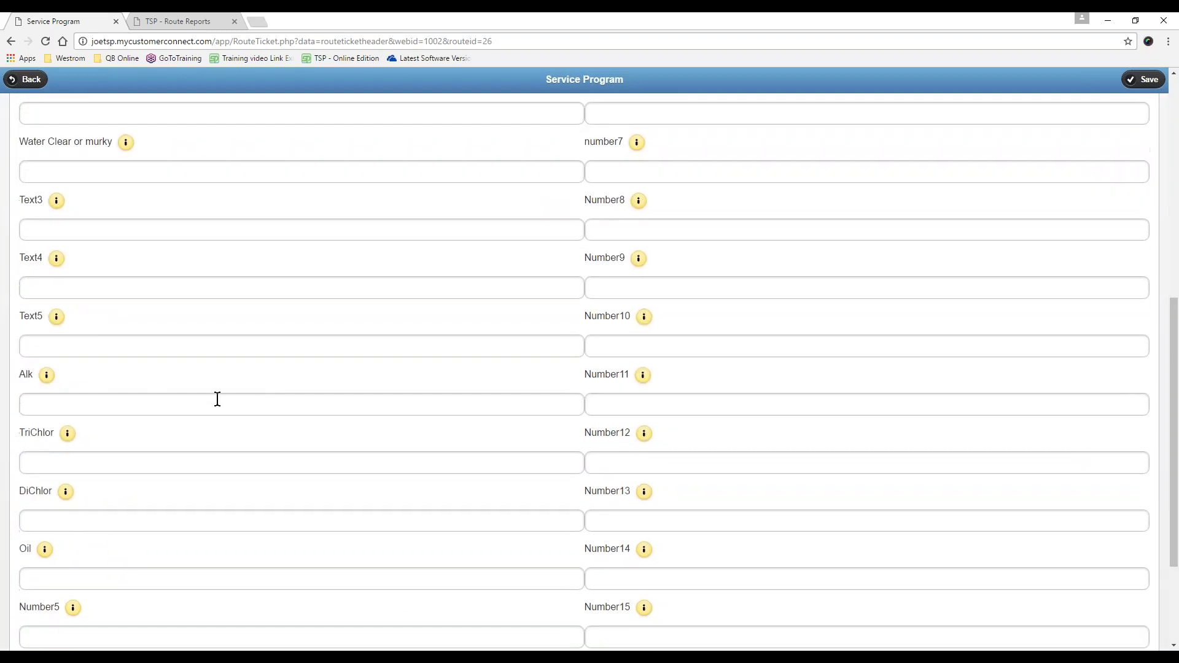
scroll(217, 399, "up", 1)
left_click(79, 174)
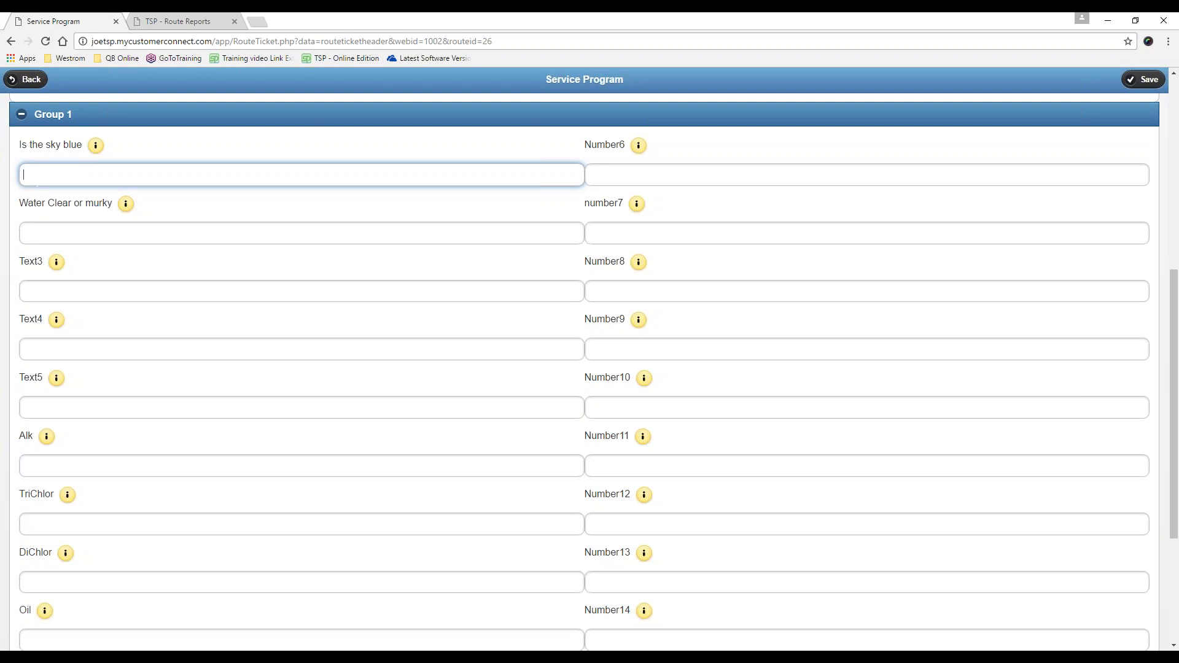
left_click(36, 178)
left_click(35, 194)
left_click(62, 289)
left_click(63, 233)
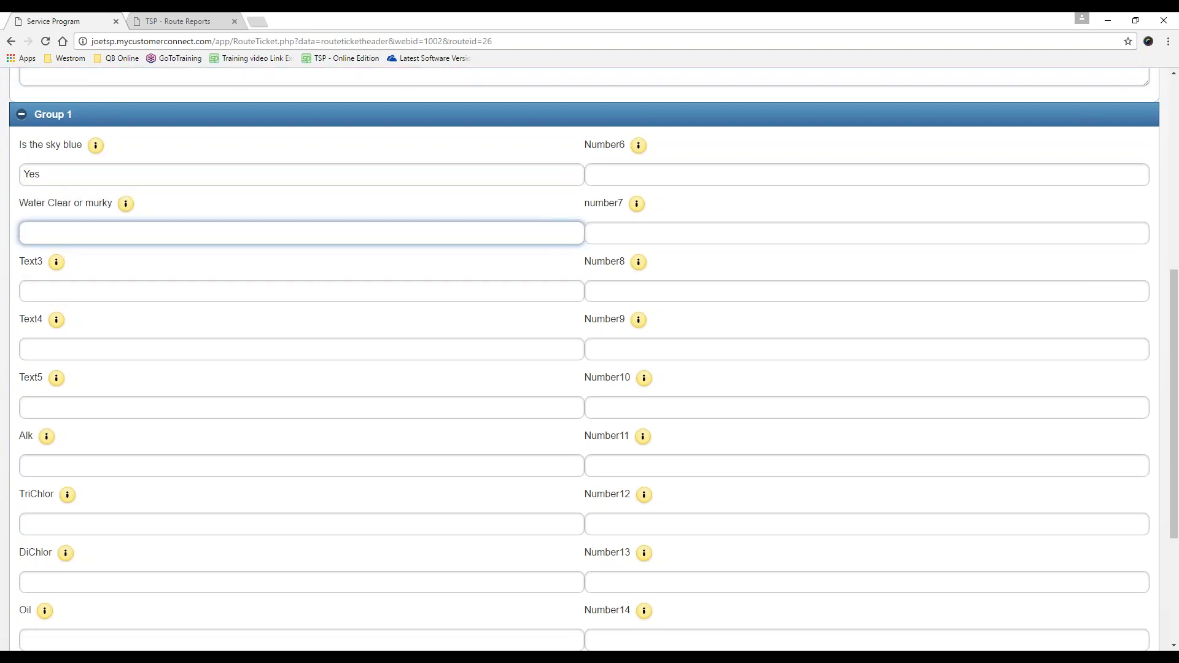
type("No")
scroll(81, 366, "down", 2)
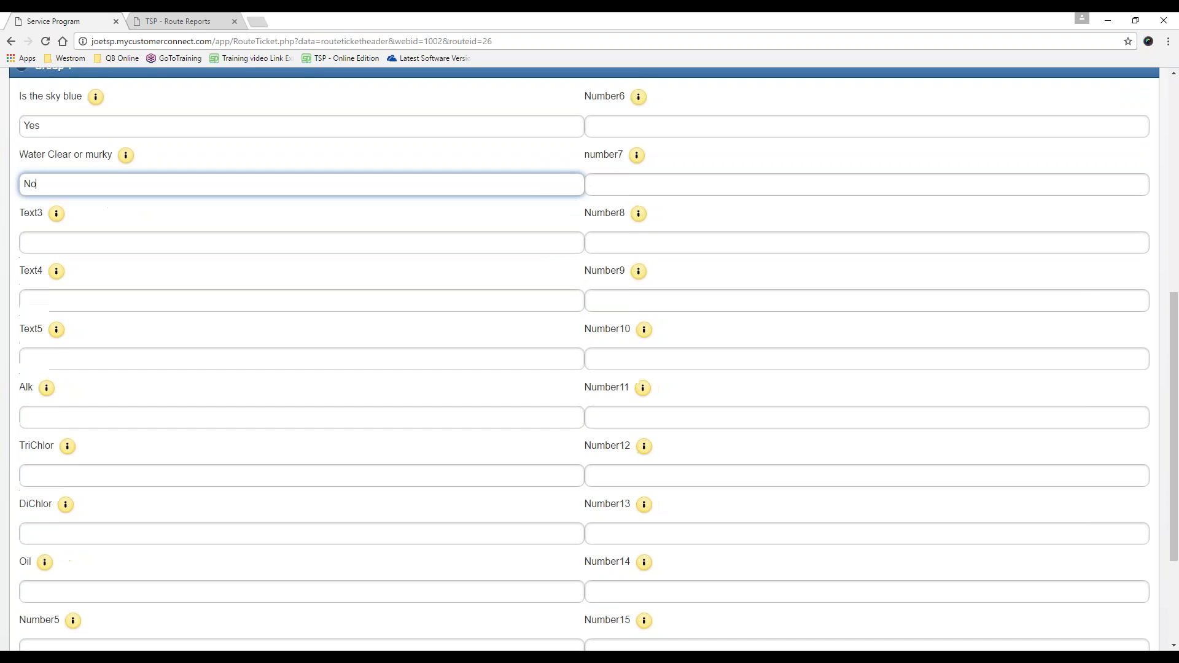
Fill in the Group 1 chemical readings: Alk 1.5, TriChlor 3, DiChlor 3.5 and Oil 1
left_click(81, 344)
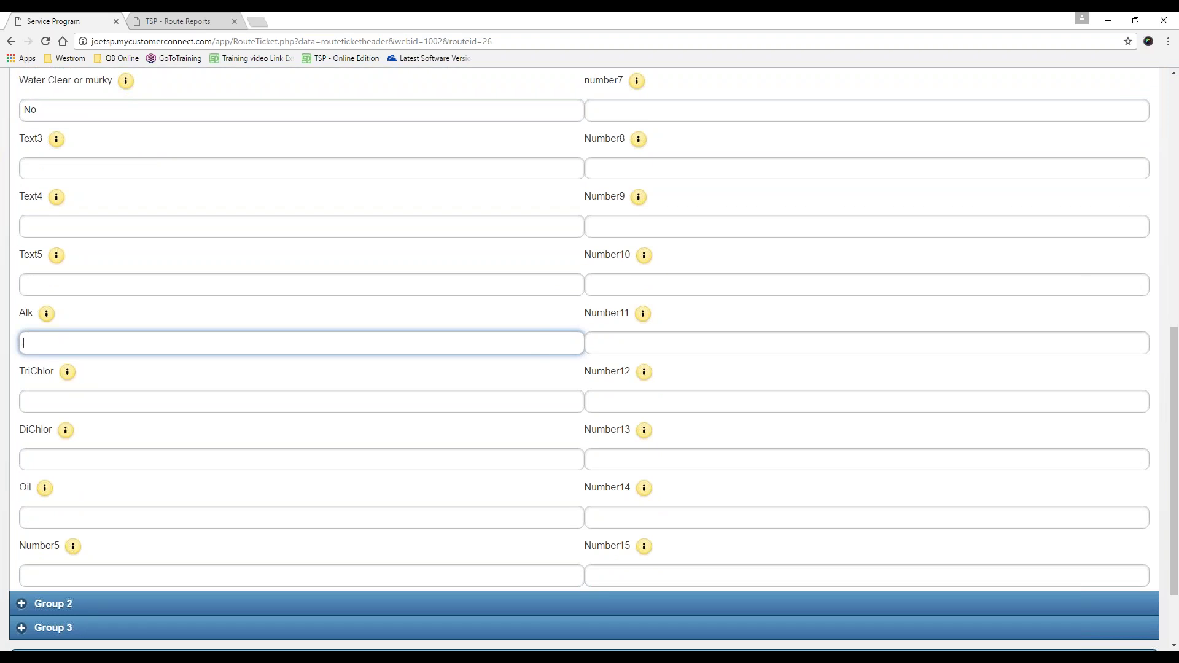
type("1.5")
left_click(81, 401)
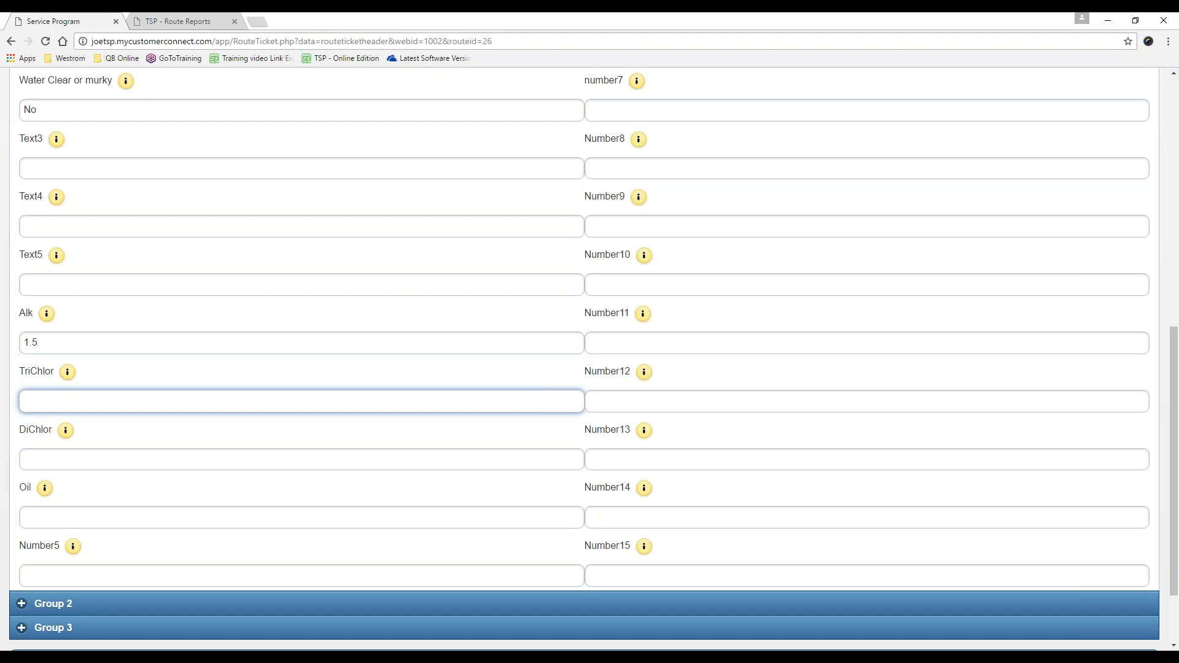
type("3")
left_click(34, 458)
type("3")
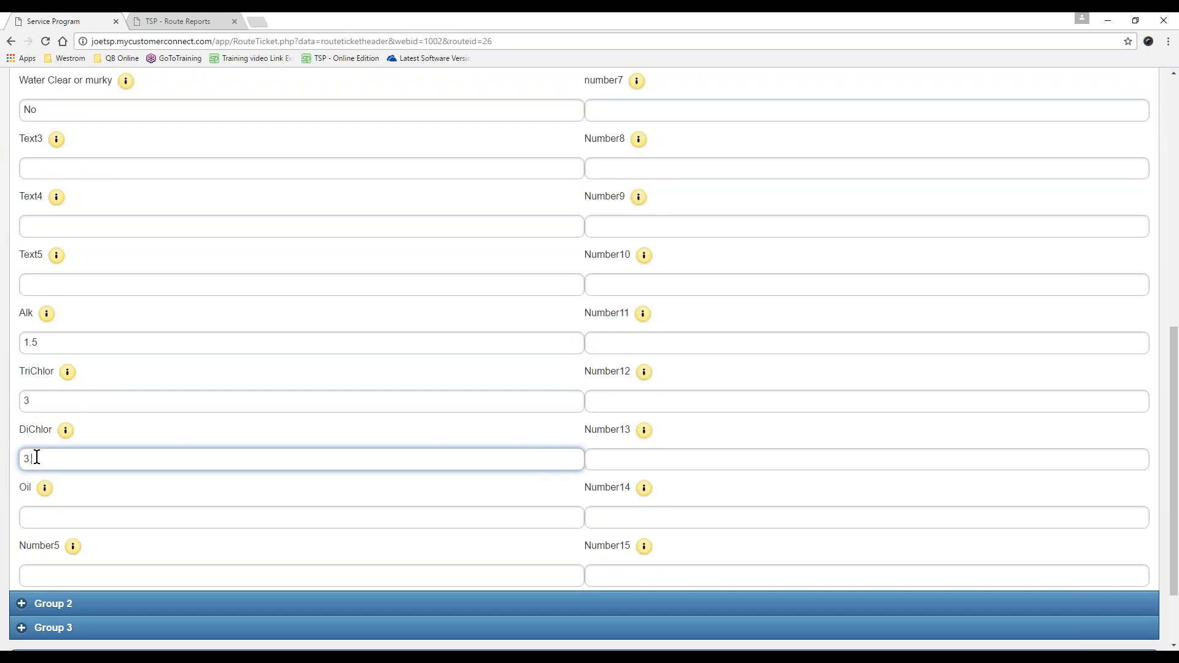
type(".5")
key("Tab")
type("1")
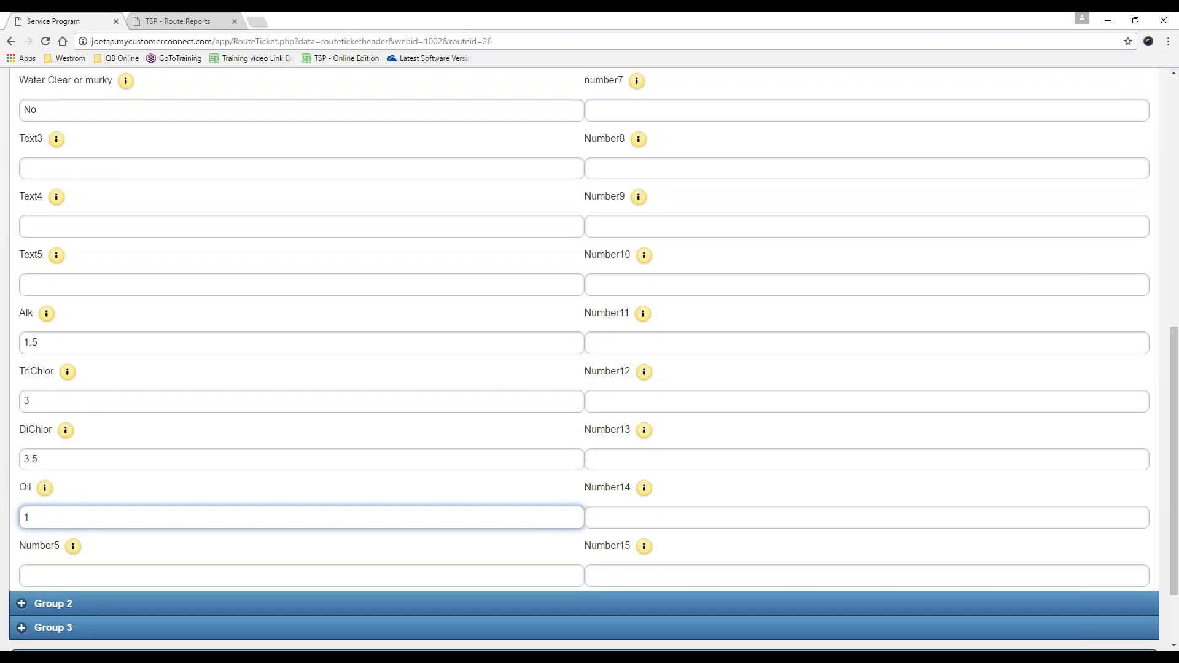
View the additional information for the Alk field and look back over the ticket details
left_click(97, 402)
left_click(38, 342)
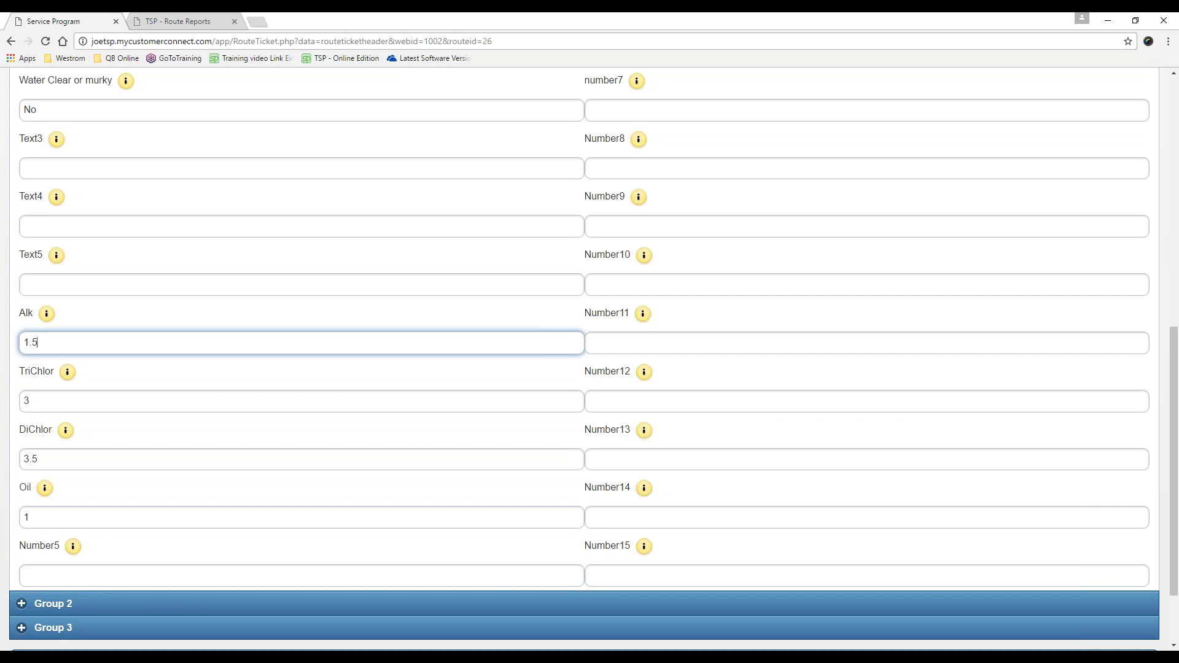
left_click(48, 318)
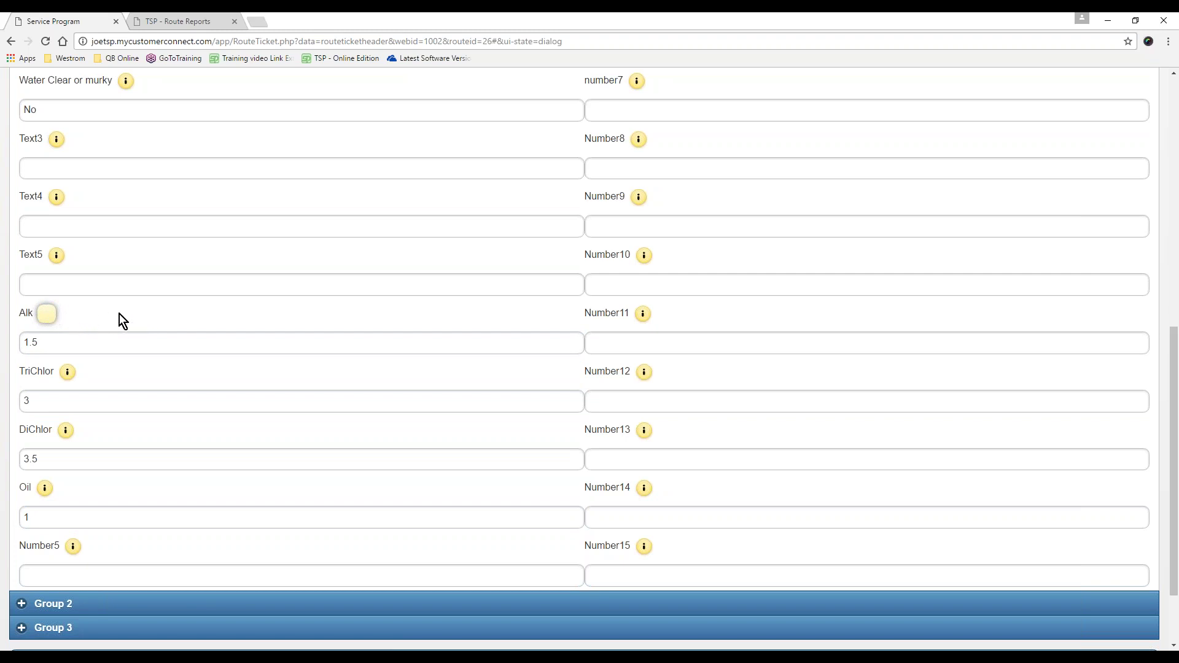
scroll(106, 321, "up", 9)
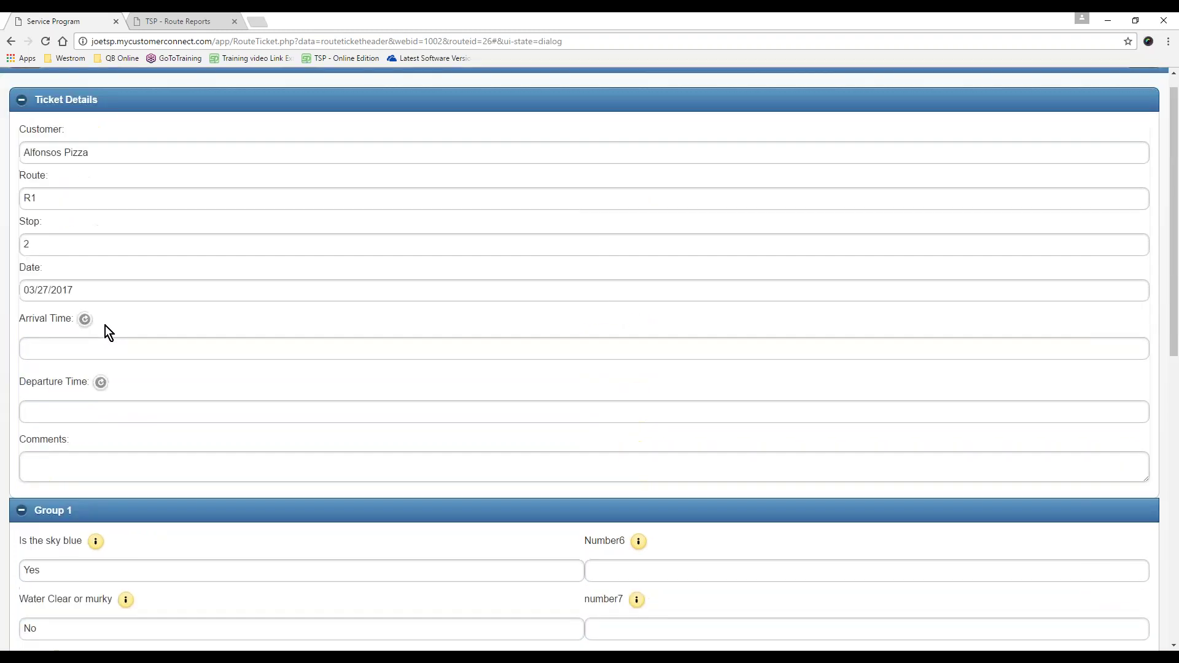
Expand Group 2 and look over its number and dropdown fields
scroll(84, 372, "down", 9)
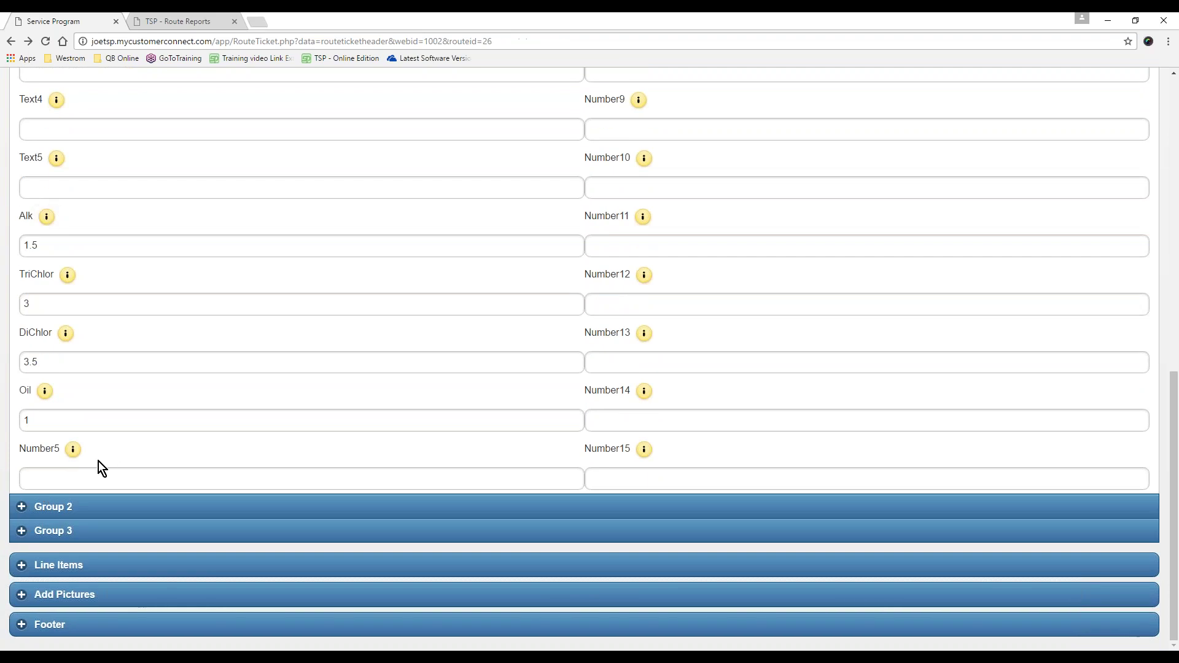
left_click(98, 506)
scroll(584, 358, "down", 7)
scroll(584, 358, "up", 4)
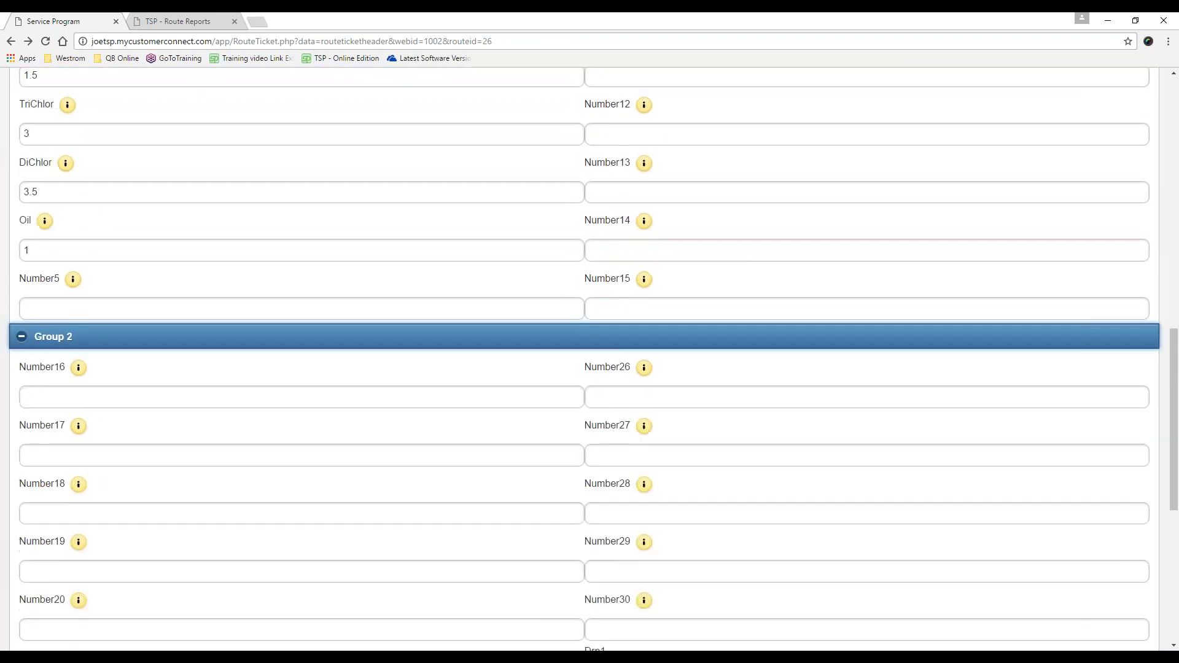
scroll(141, 461, "up", 3)
scroll(134, 460, "down", 5)
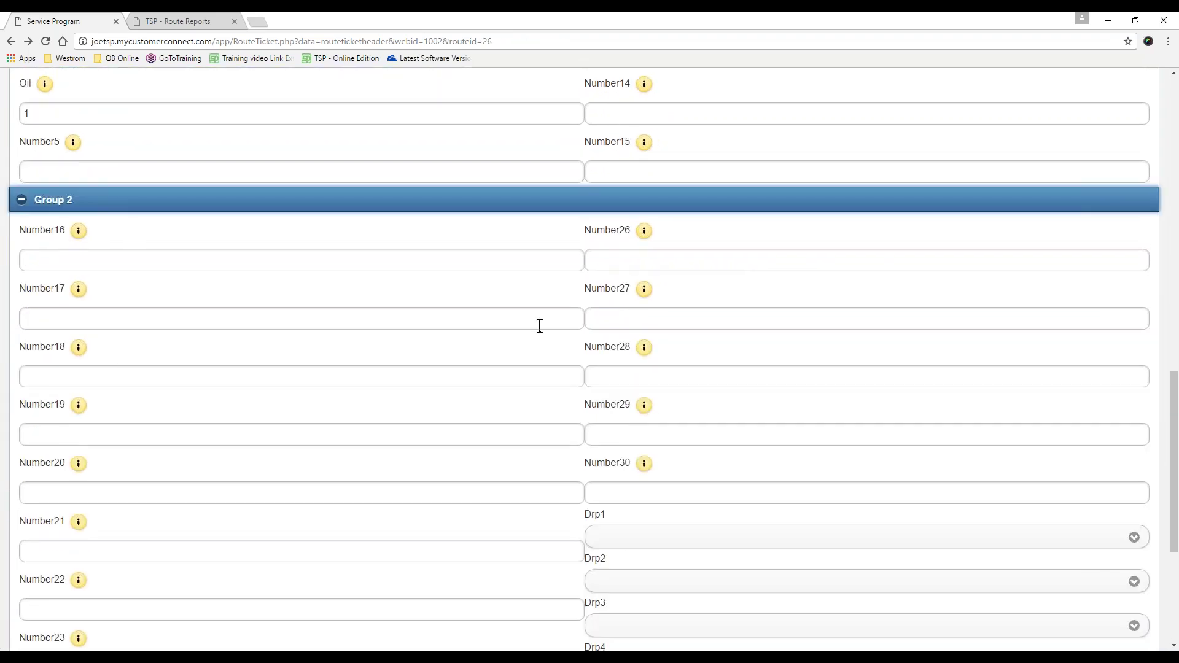
scroll(452, 429, "down", 5)
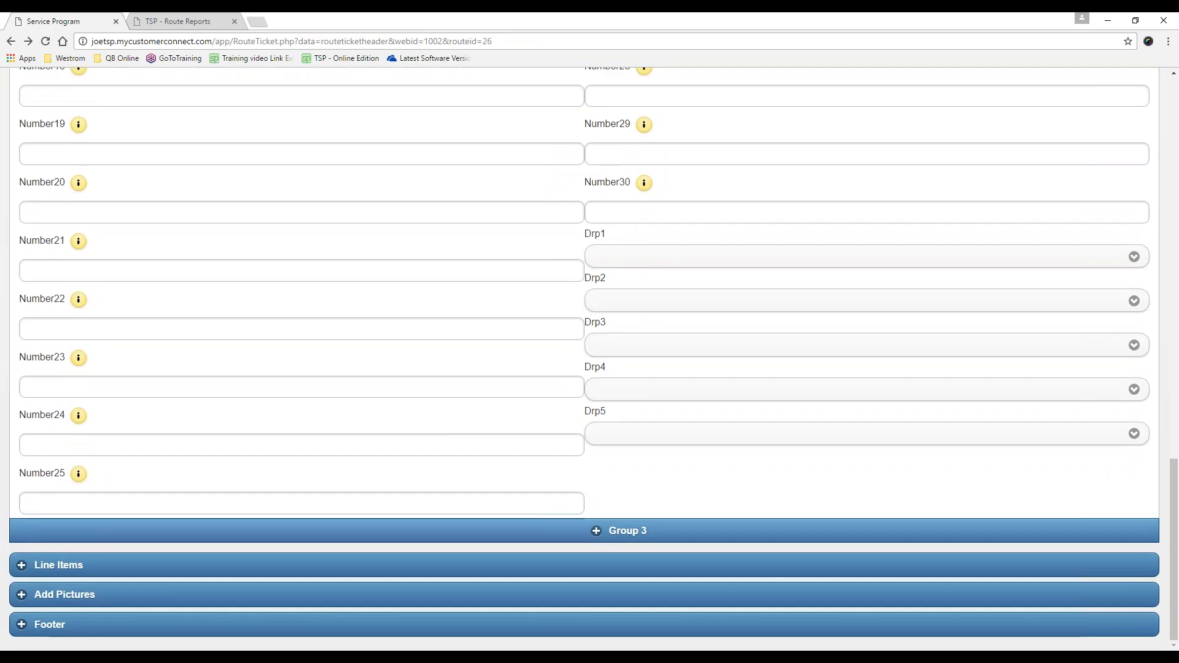
Expand Group 3 and set Pool Skimmed, Grass Cut, Weed Wacked and Edging to Yes
left_click(594, 532)
scroll(199, 355, "down", 6)
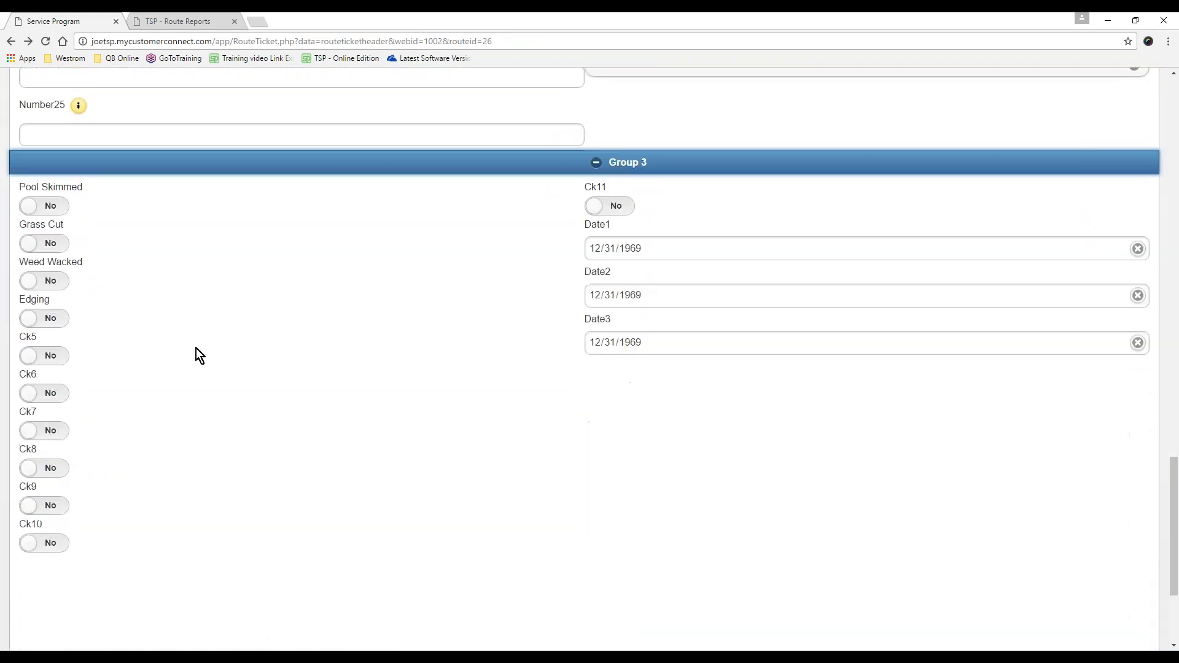
left_click(58, 207)
left_click(64, 239)
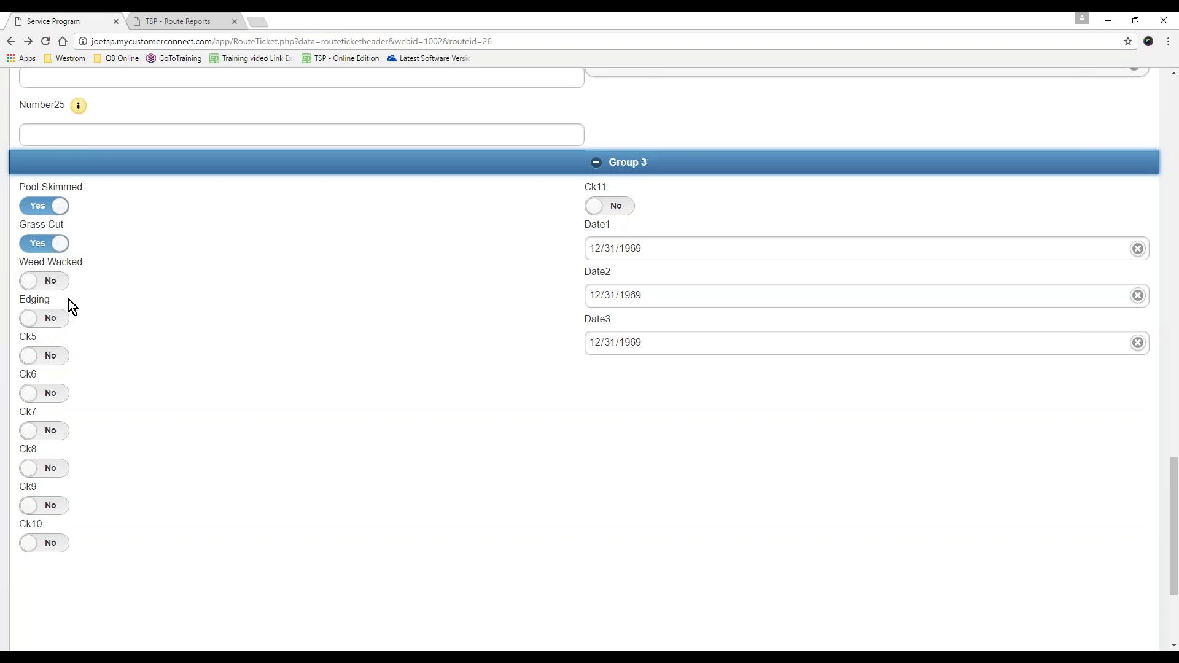
left_click(62, 287)
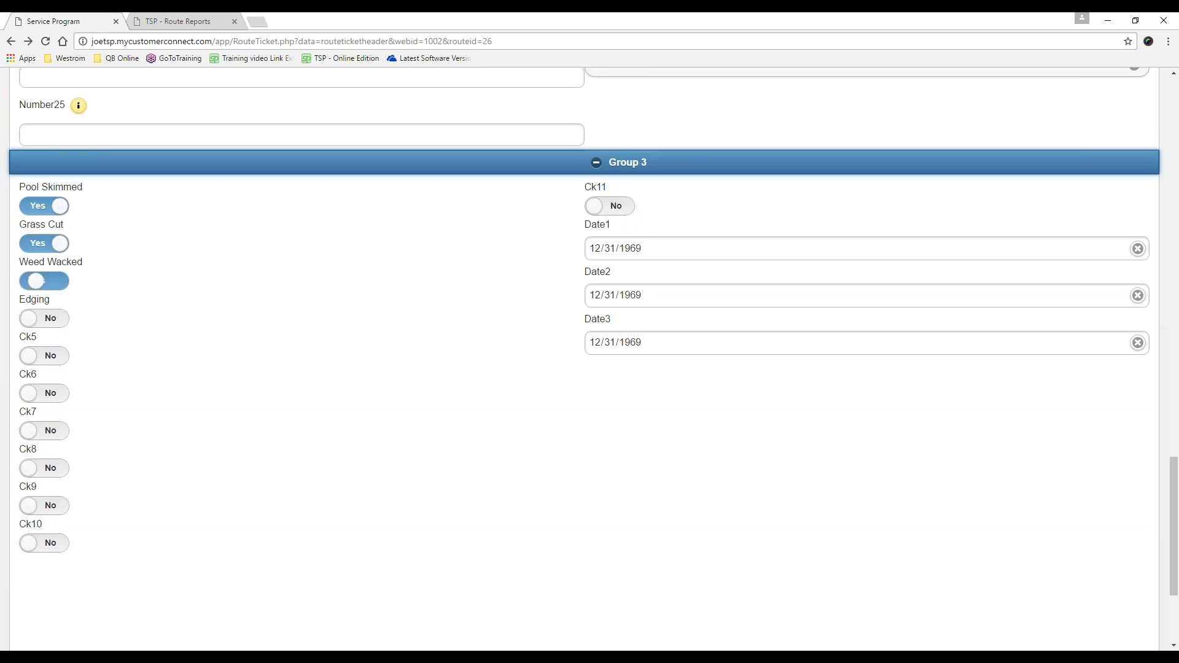
left_click(65, 319)
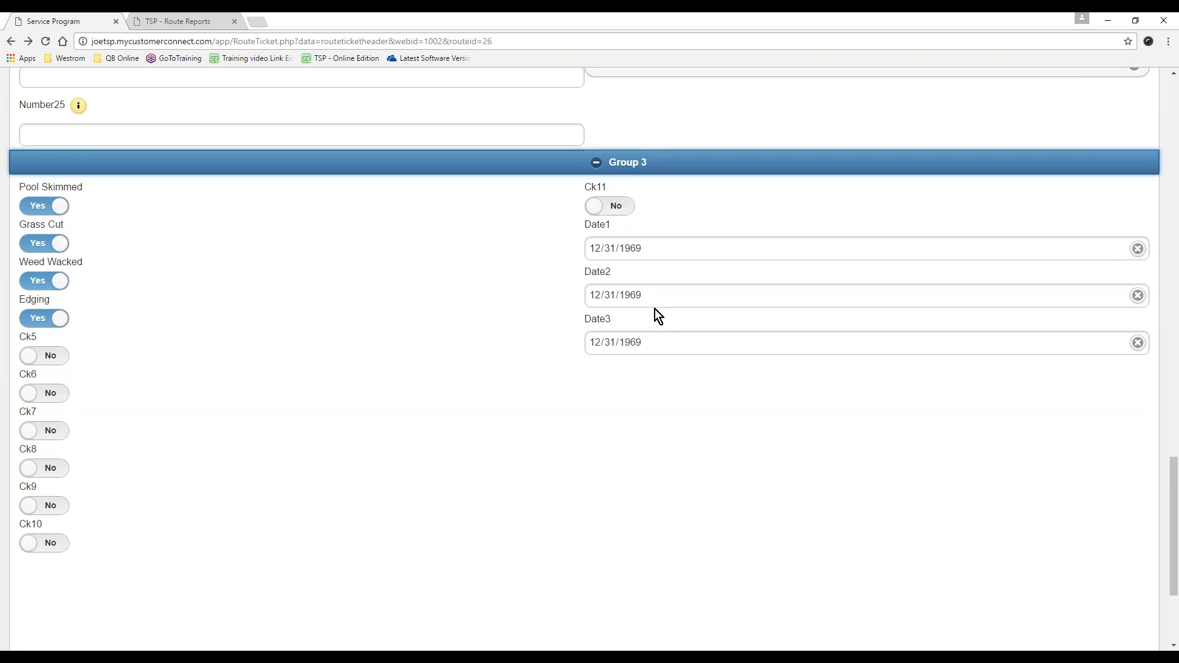
Expand the Footer, try to mark the ticket as complete, and dismiss the alerts
scroll(466, 419, "down", 3)
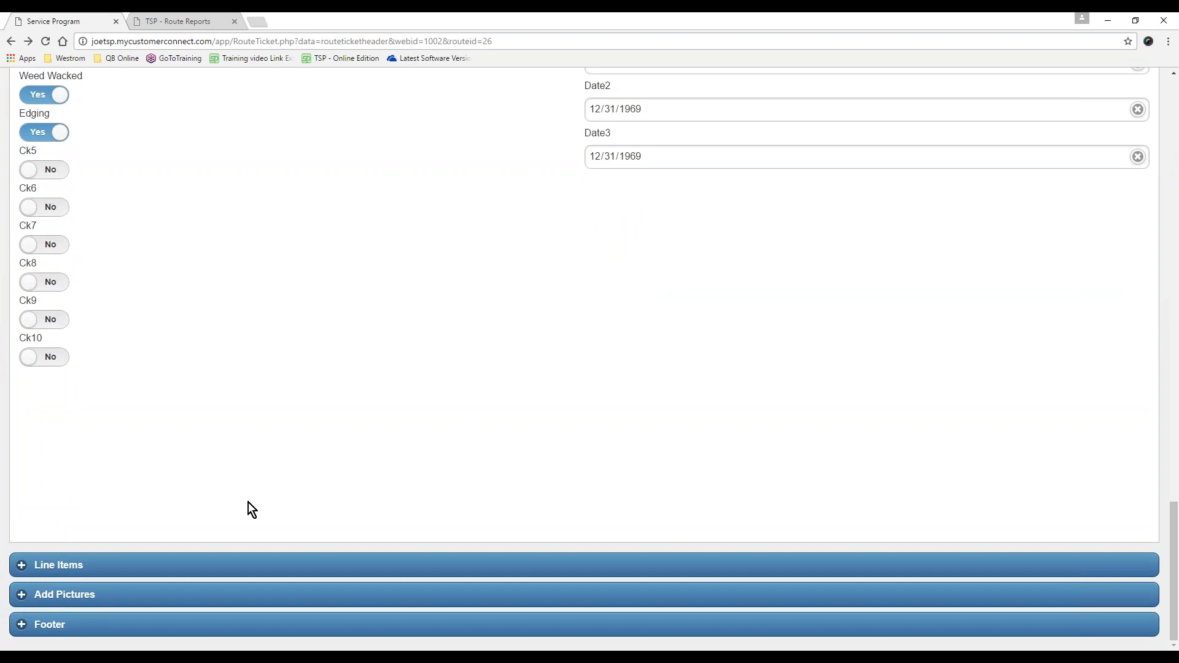
scroll(249, 502, "up", 20)
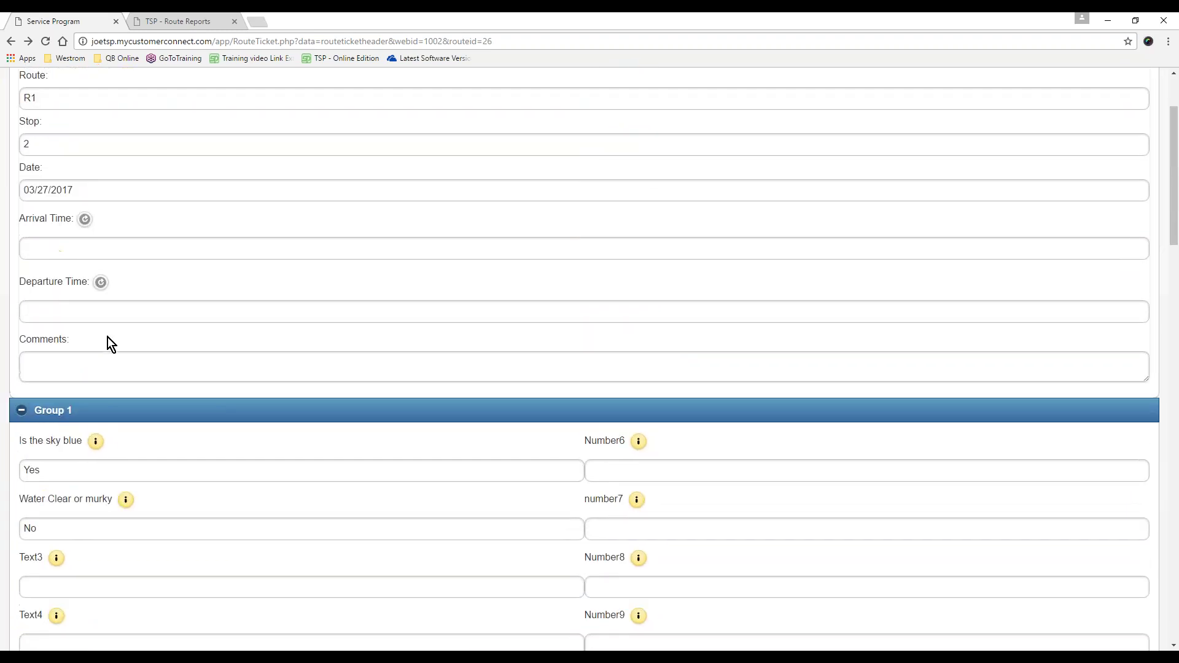
scroll(31, 393, "down", 20)
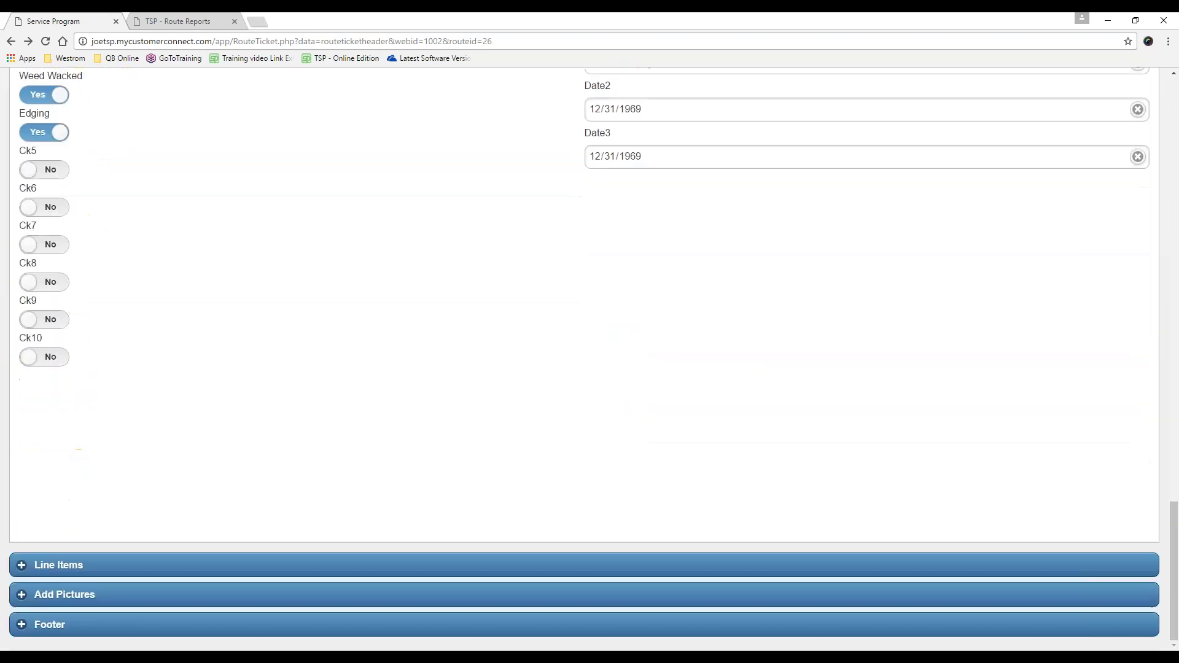
left_click(34, 624)
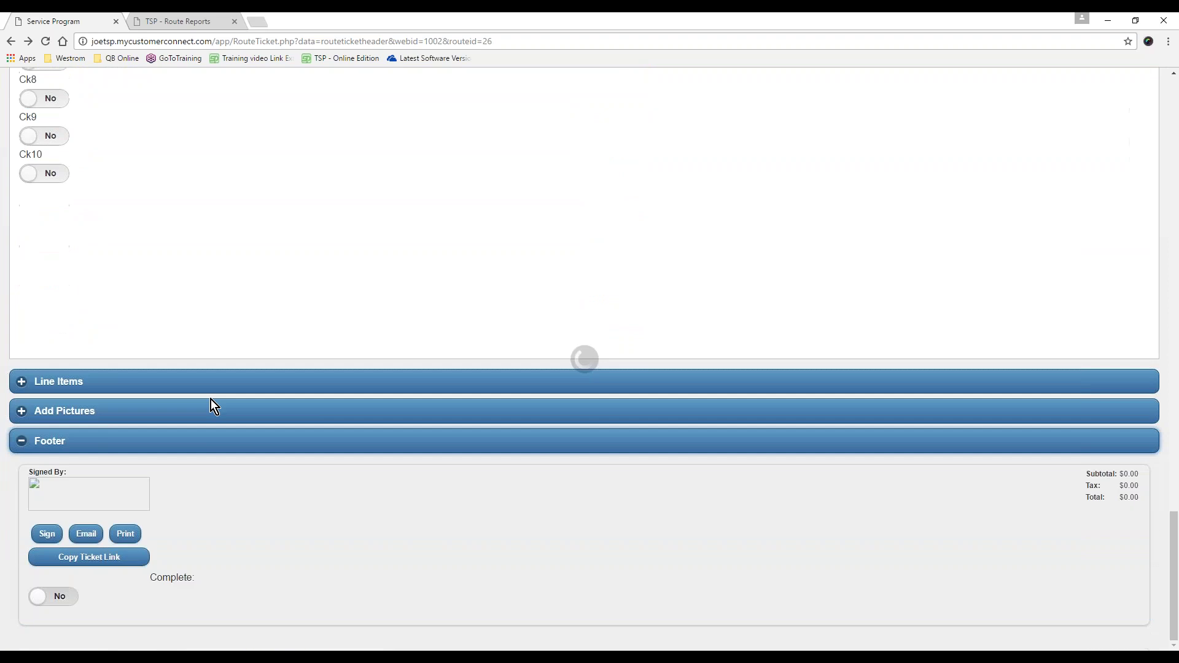
left_click(73, 597)
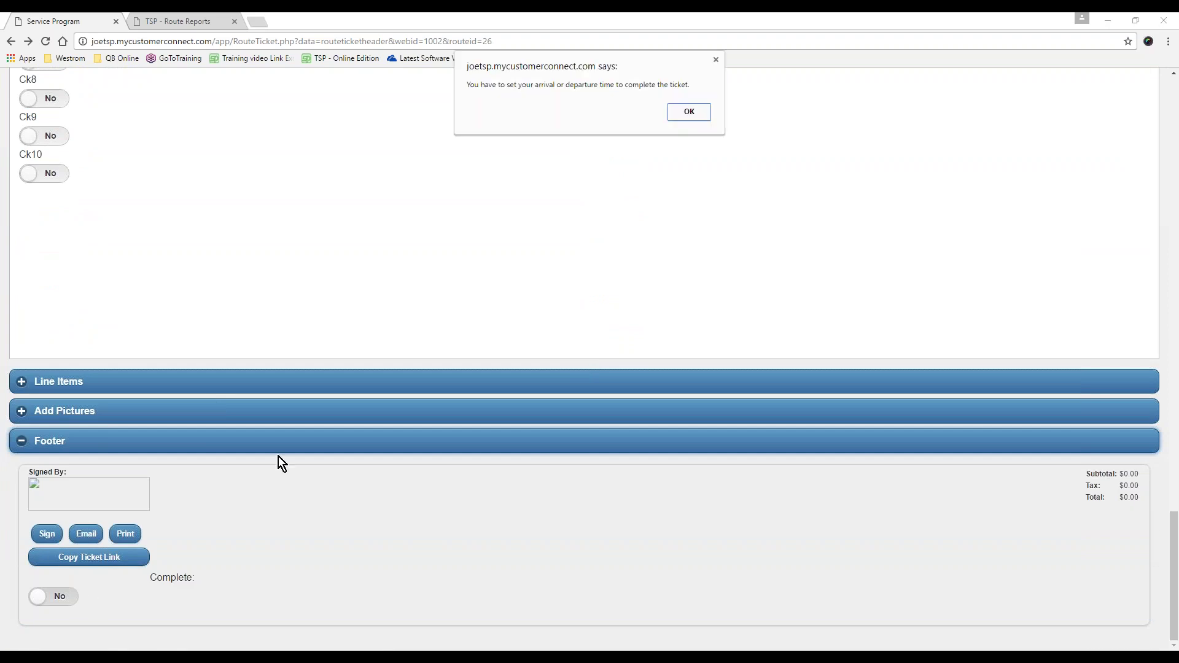
left_click(682, 116)
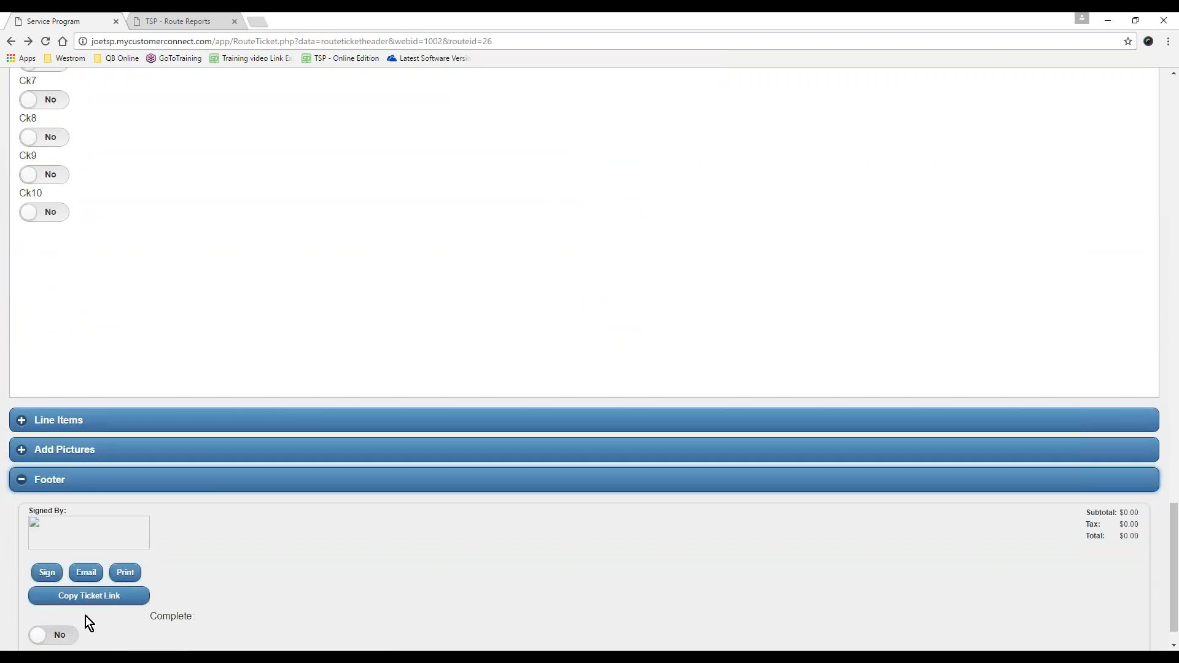
left_click(61, 635)
left_click(686, 129)
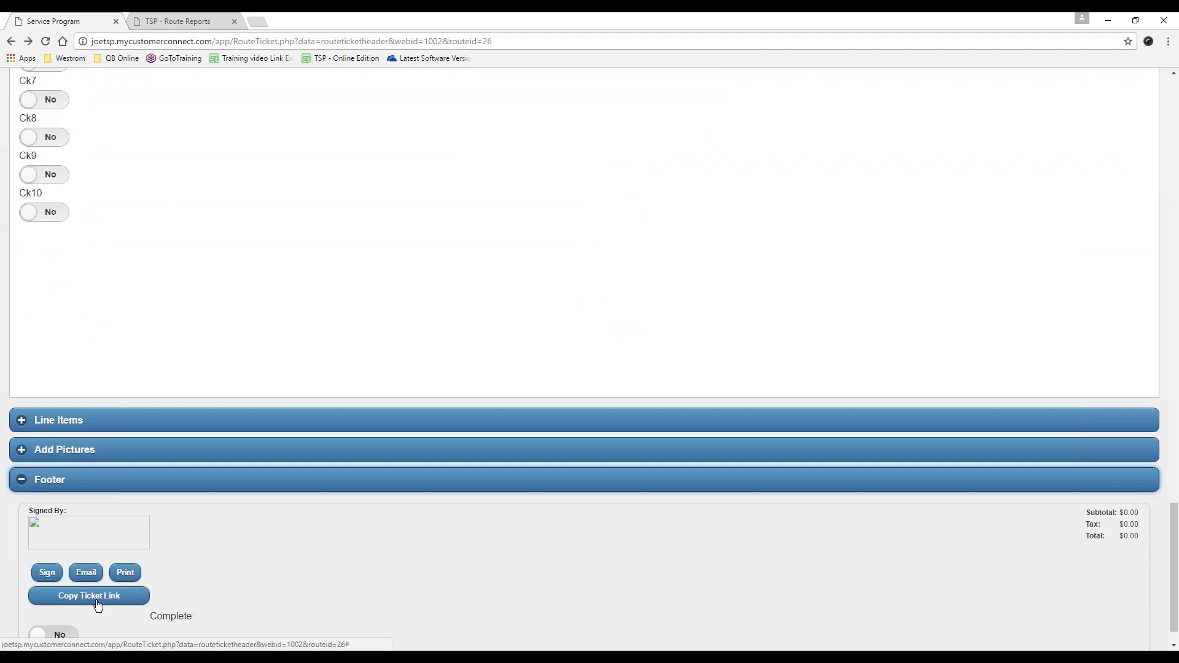
left_click(77, 639)
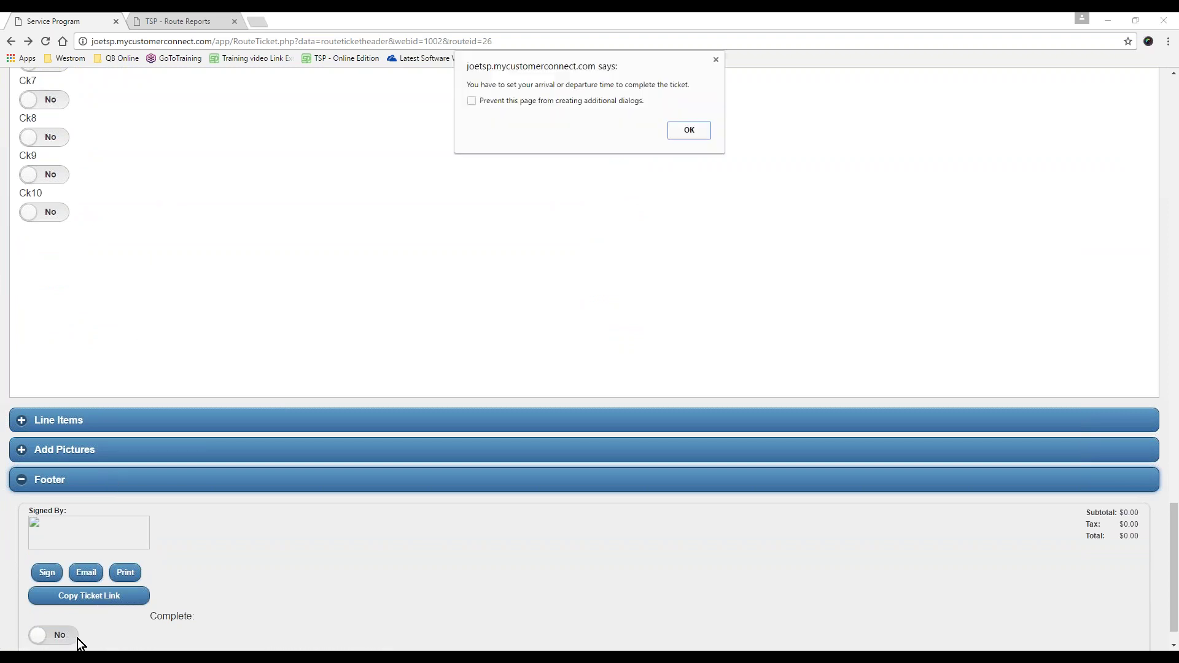
left_click(585, 102)
left_click(689, 131)
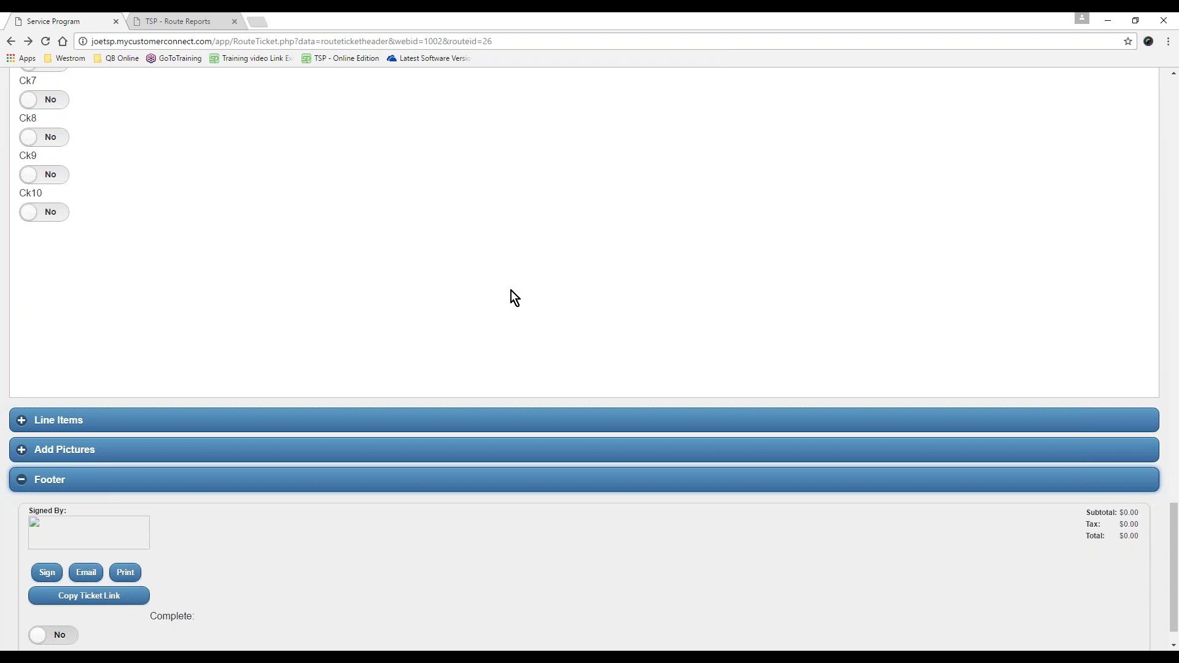
Draw a signature for the ticket, enter the signer's name, submit it, and return to the stop details
scroll(145, 244, "up", 6)
scroll(152, 258, "down", 8)
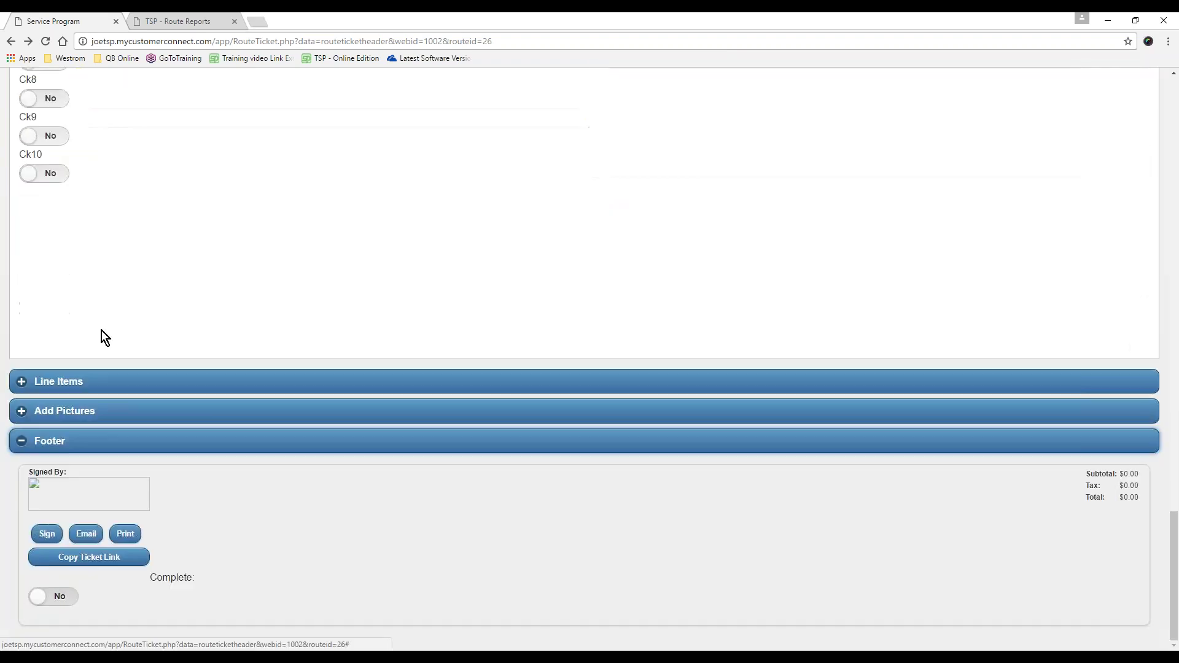
left_click(45, 535)
left_click_drag(49, 229, 188, 185)
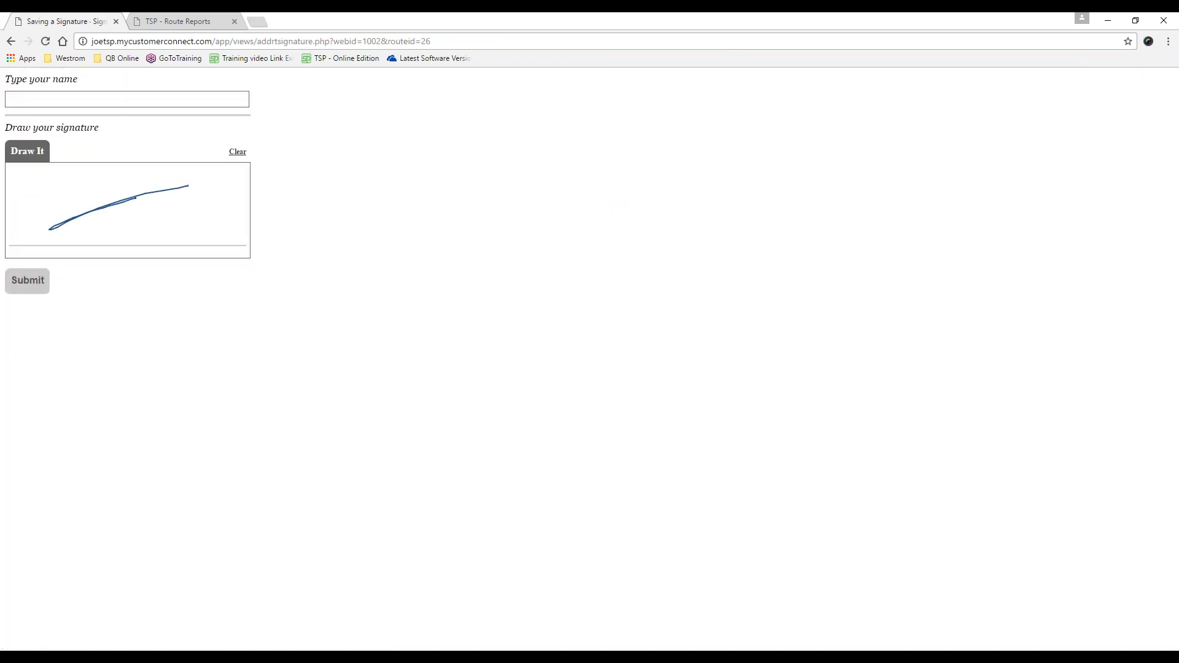
left_click(159, 100)
type("kjh")
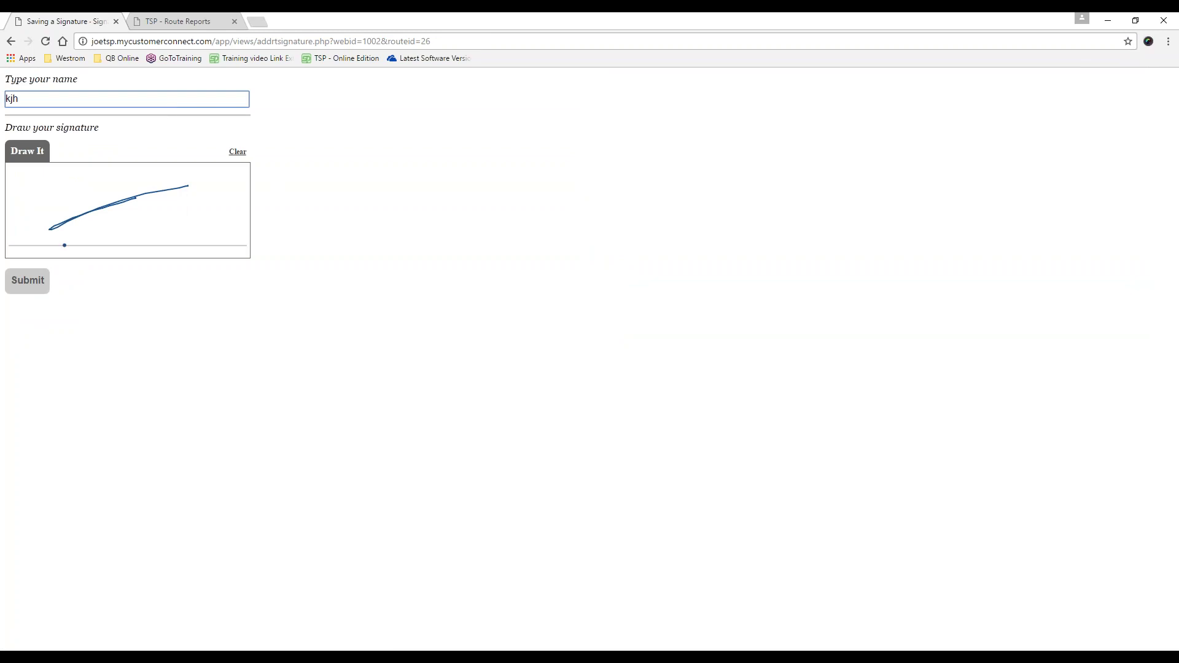
left_click(28, 280)
left_click(632, 114)
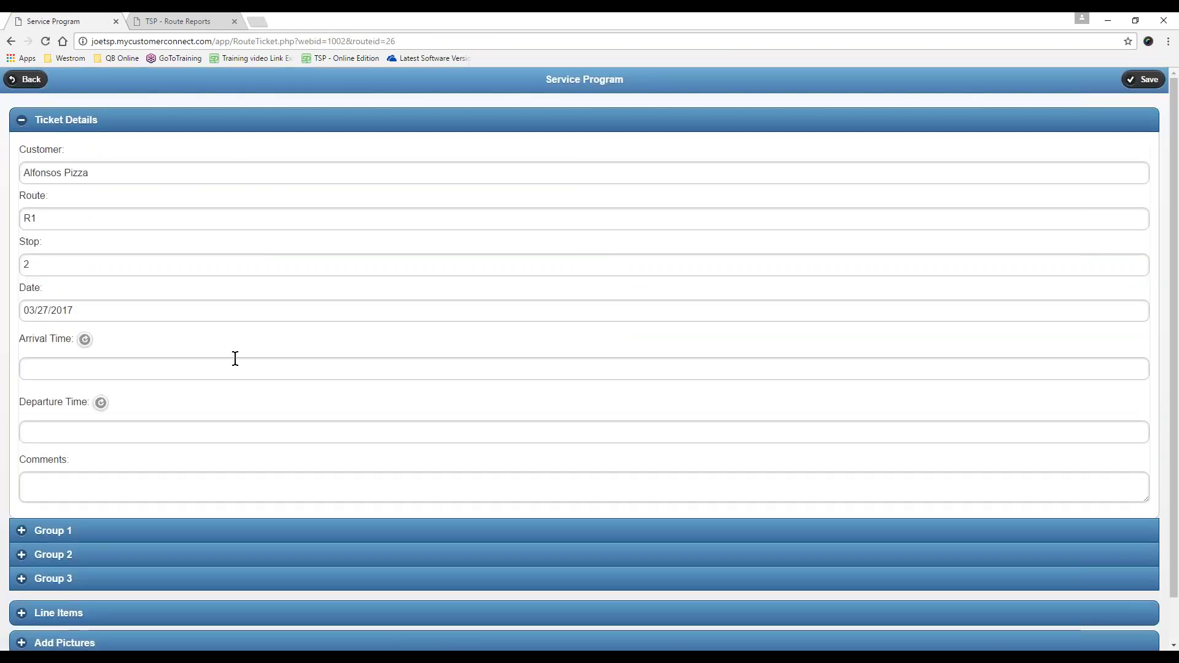
left_click(33, 85)
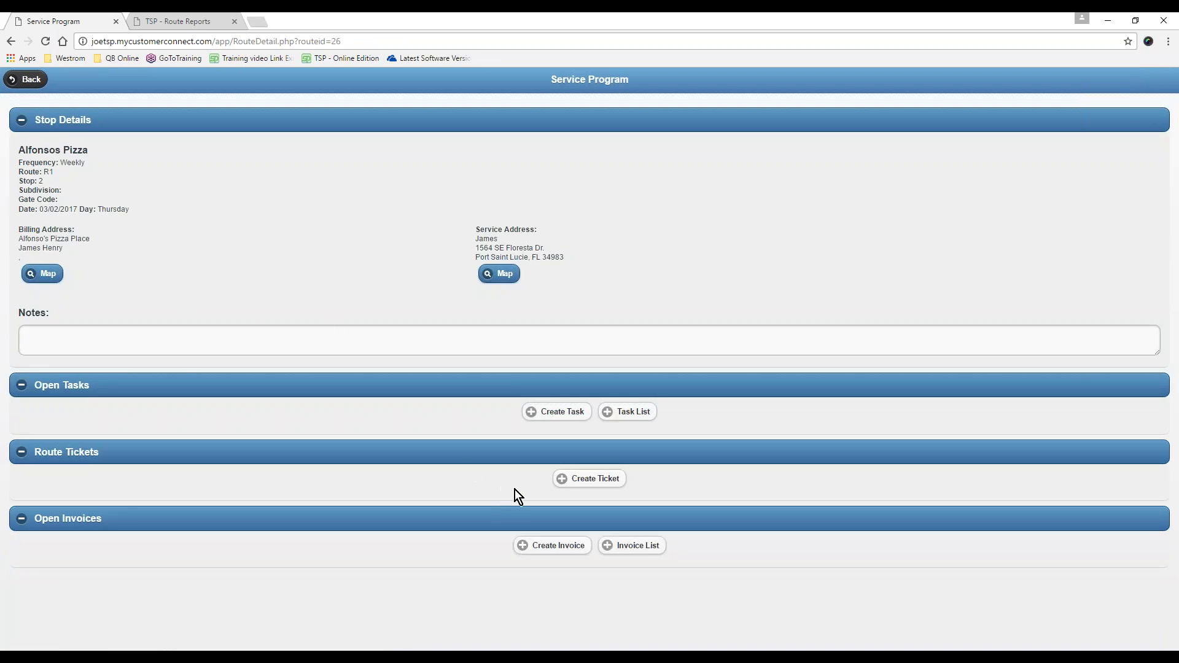
Switch to The Service Program desktop application, open the Route Ticket List, and launch its web ticket reports
key("alt+Tab")
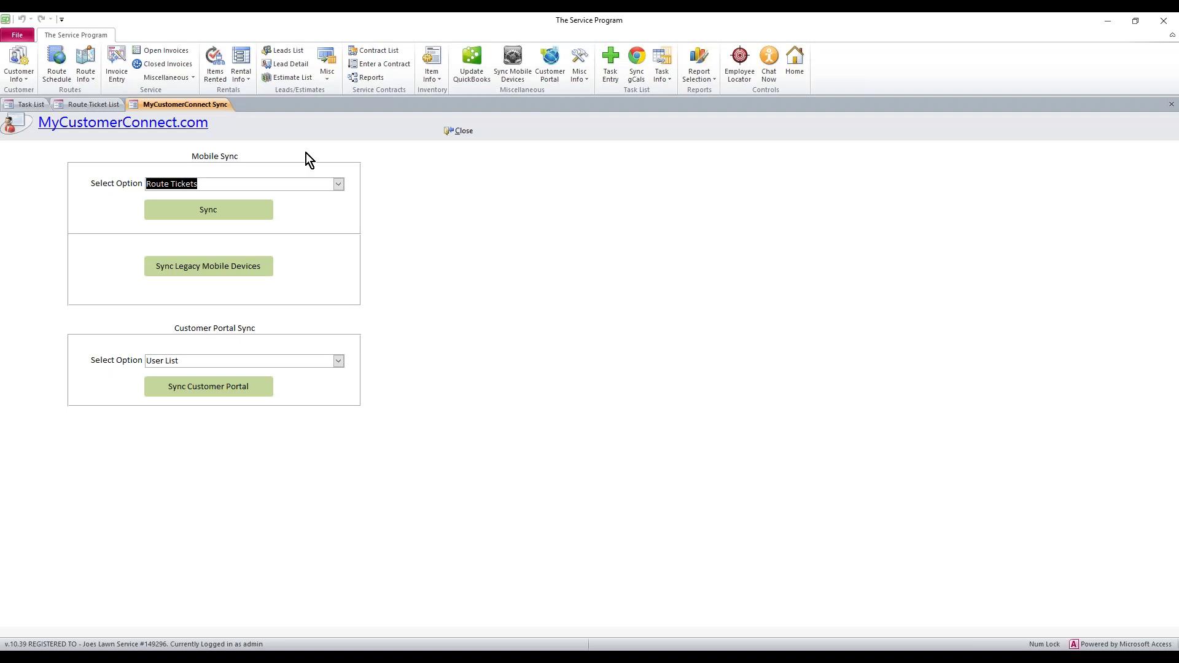
left_click(83, 78)
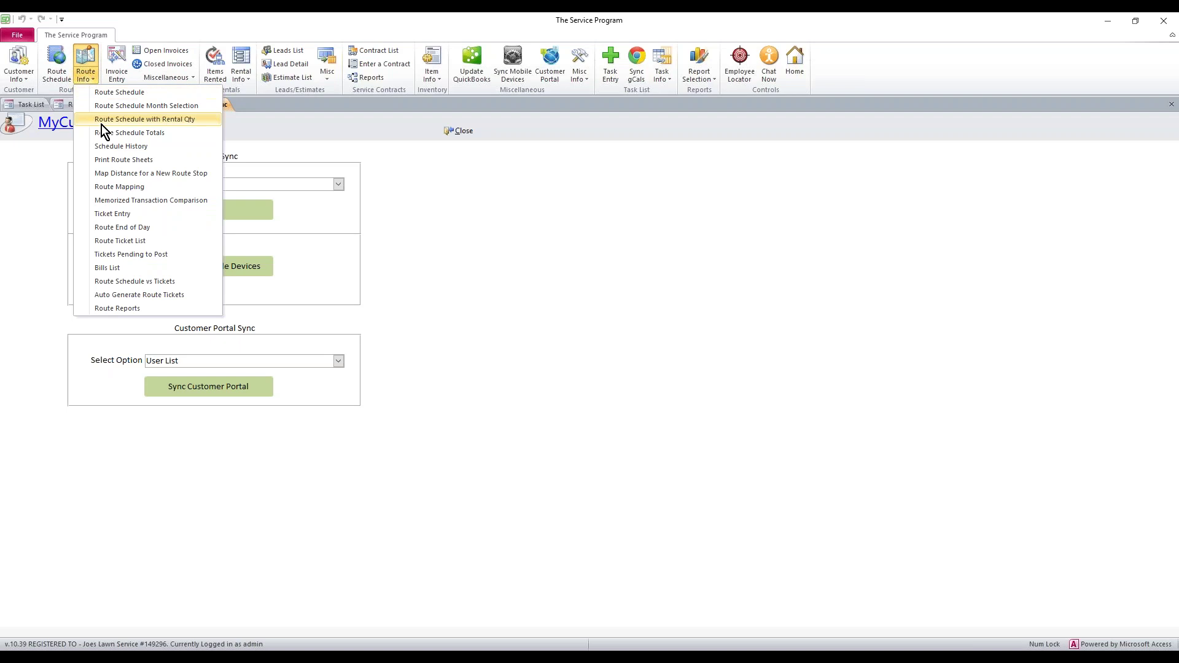
left_click(138, 241)
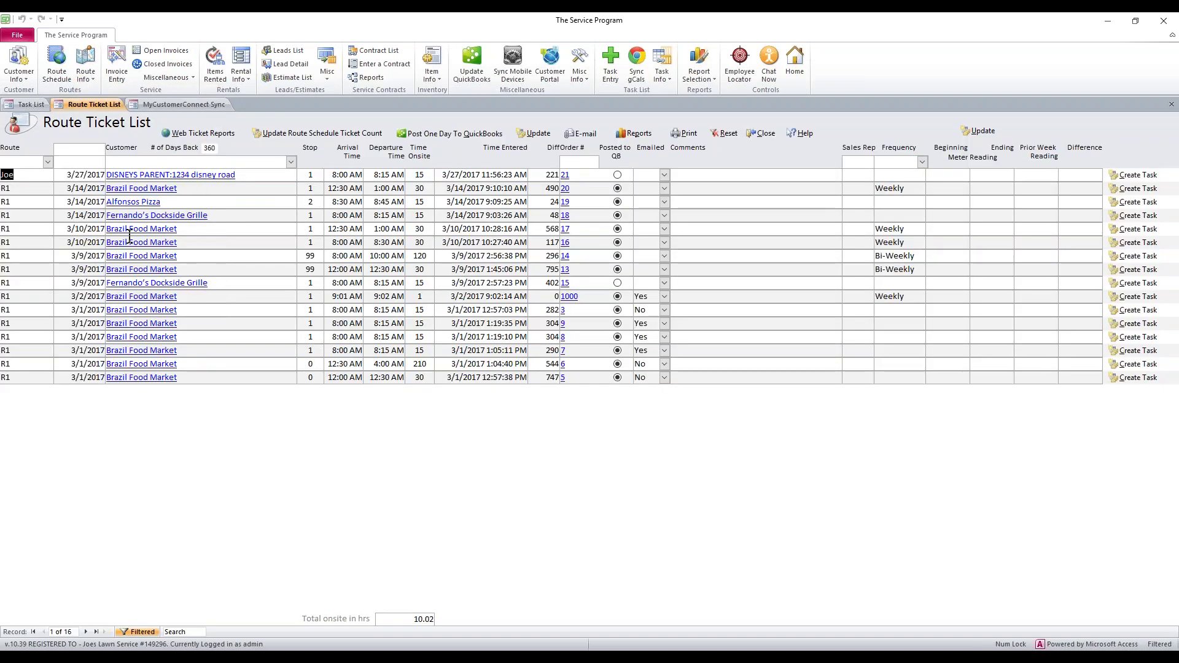
left_click(207, 134)
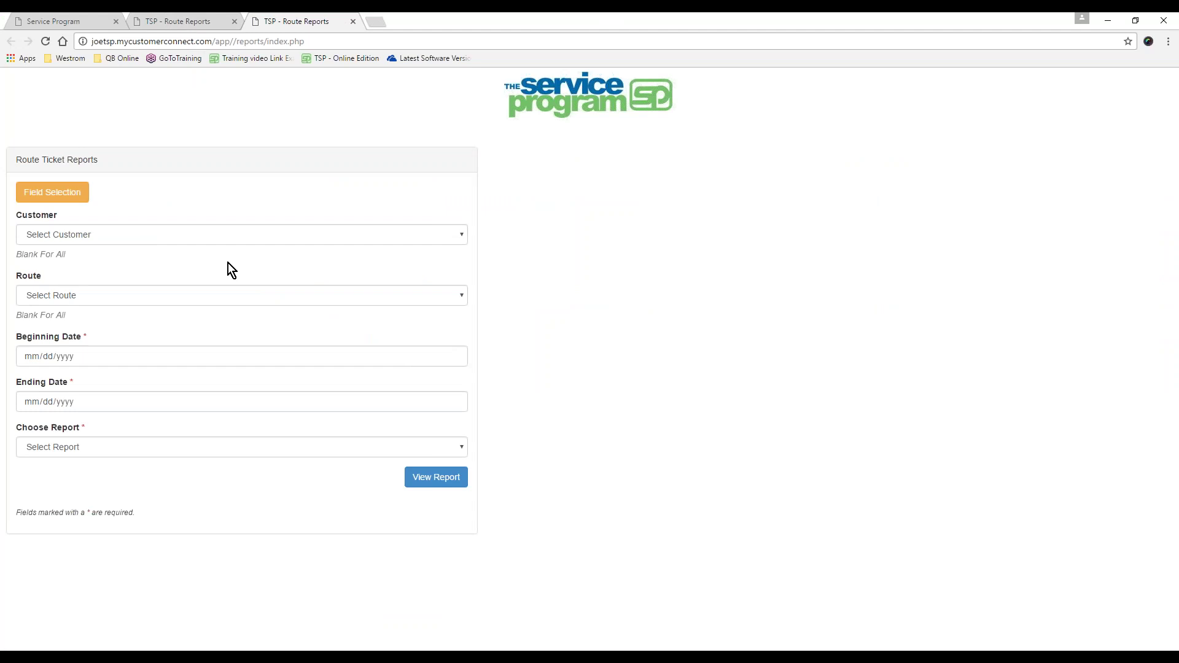
Check the customer and route filters of the route ticket reports, leaving both blank to include all
left_click(226, 238)
left_click(226, 238)
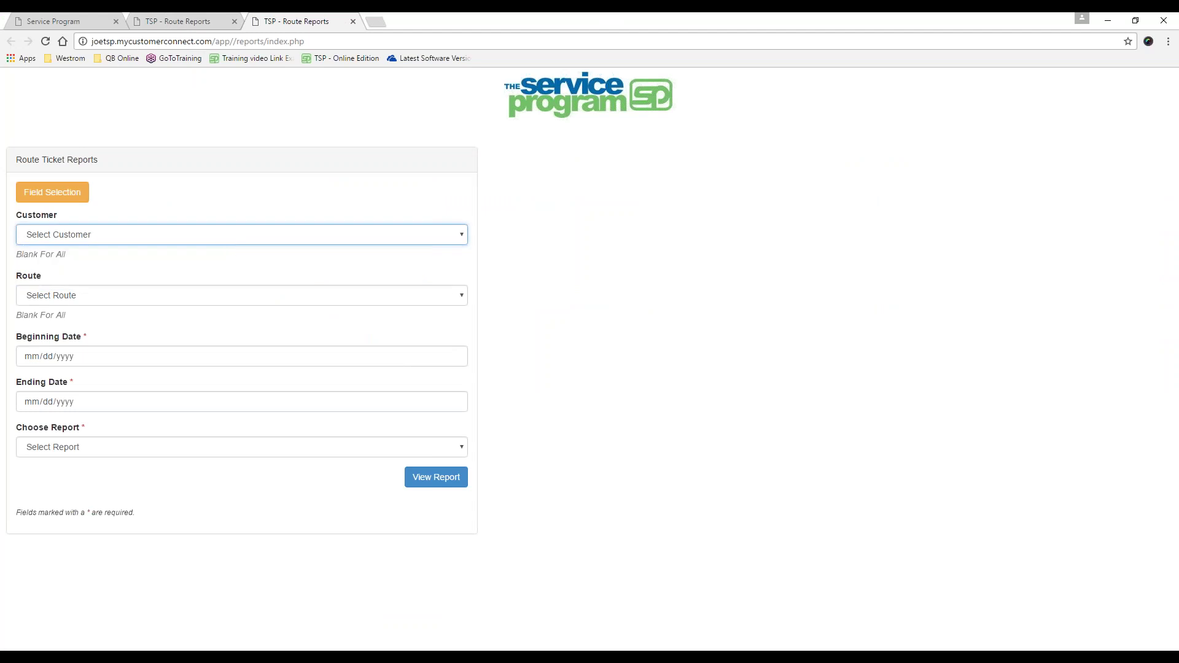
left_click(124, 300)
left_click(124, 299)
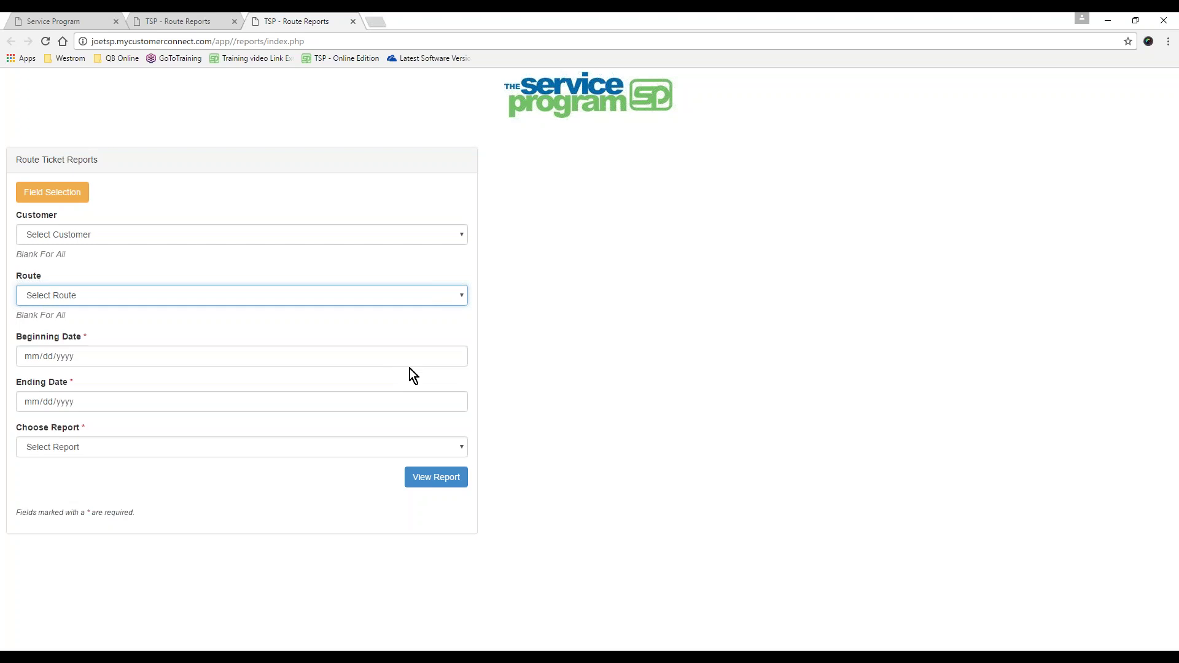
Run the Route Ticket Readings report for the date range 03/01/2017 to 03/31/2017
left_click(454, 356)
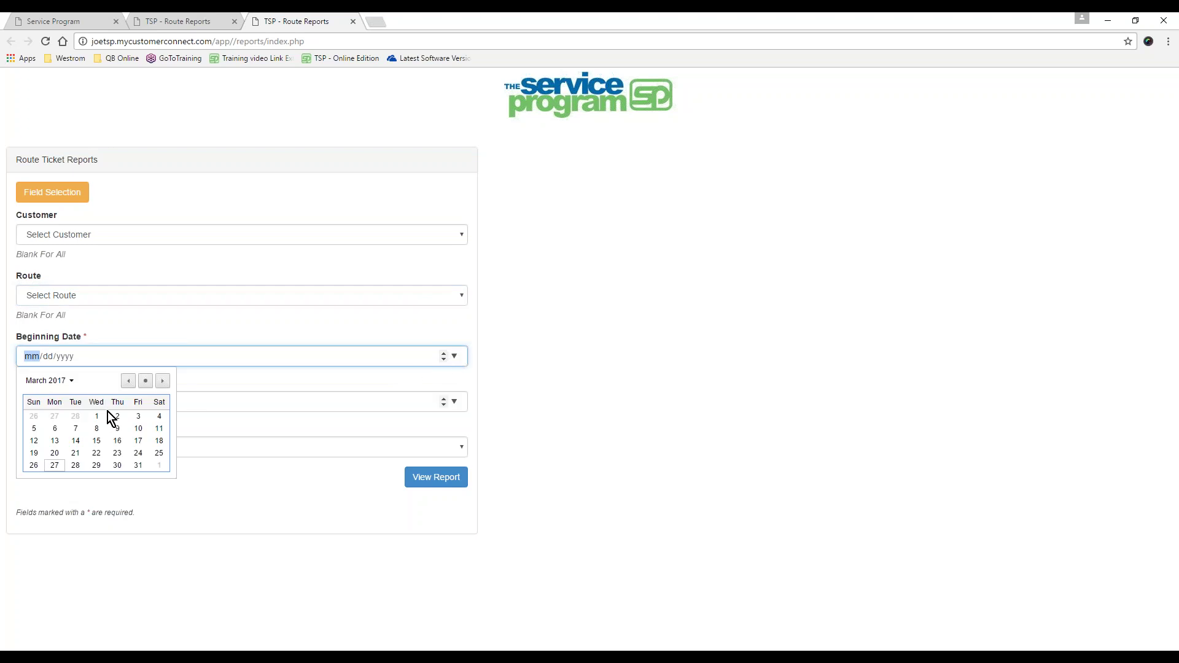
left_click(97, 418)
left_click(454, 401)
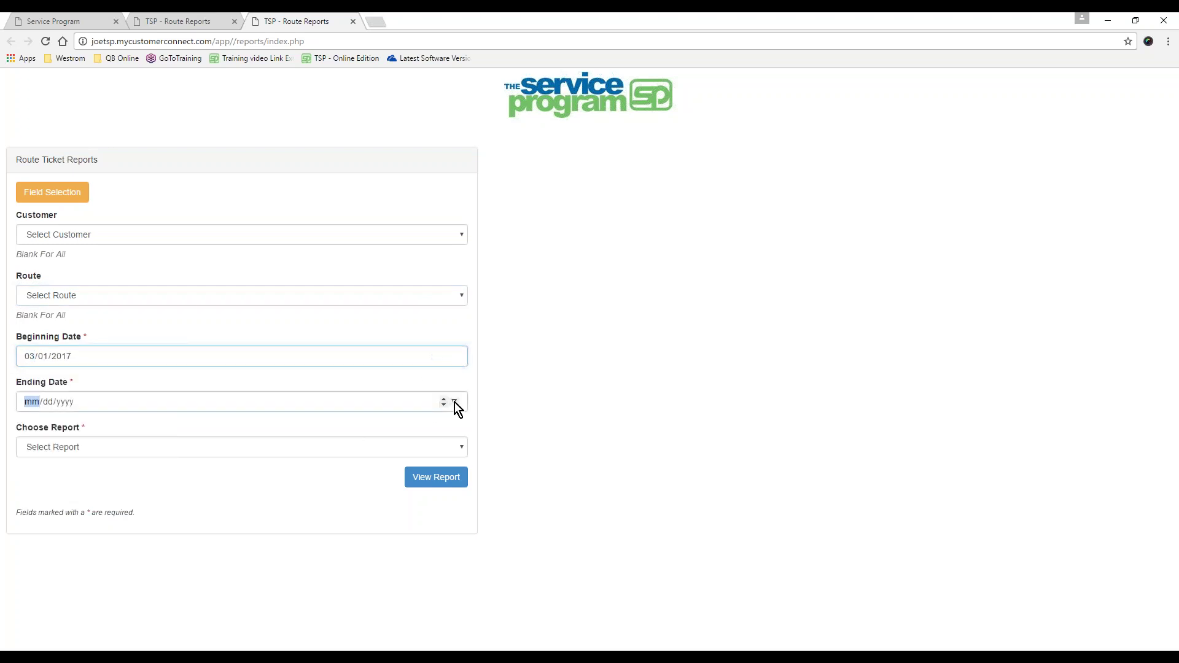
left_click(138, 510)
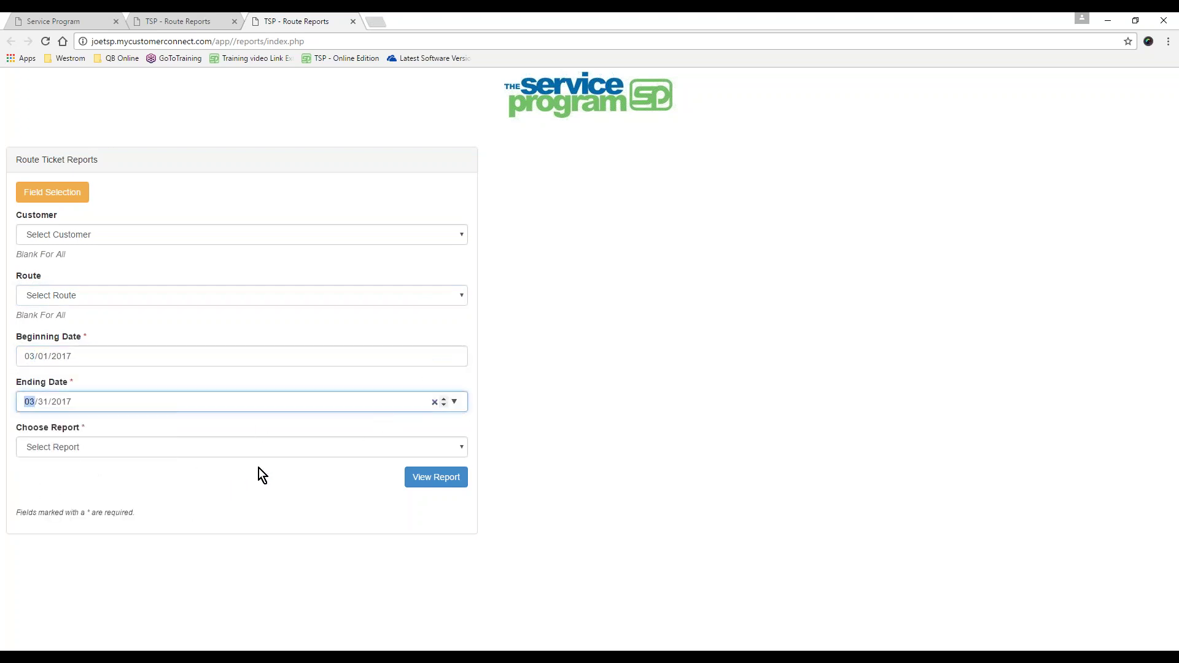
left_click(457, 448)
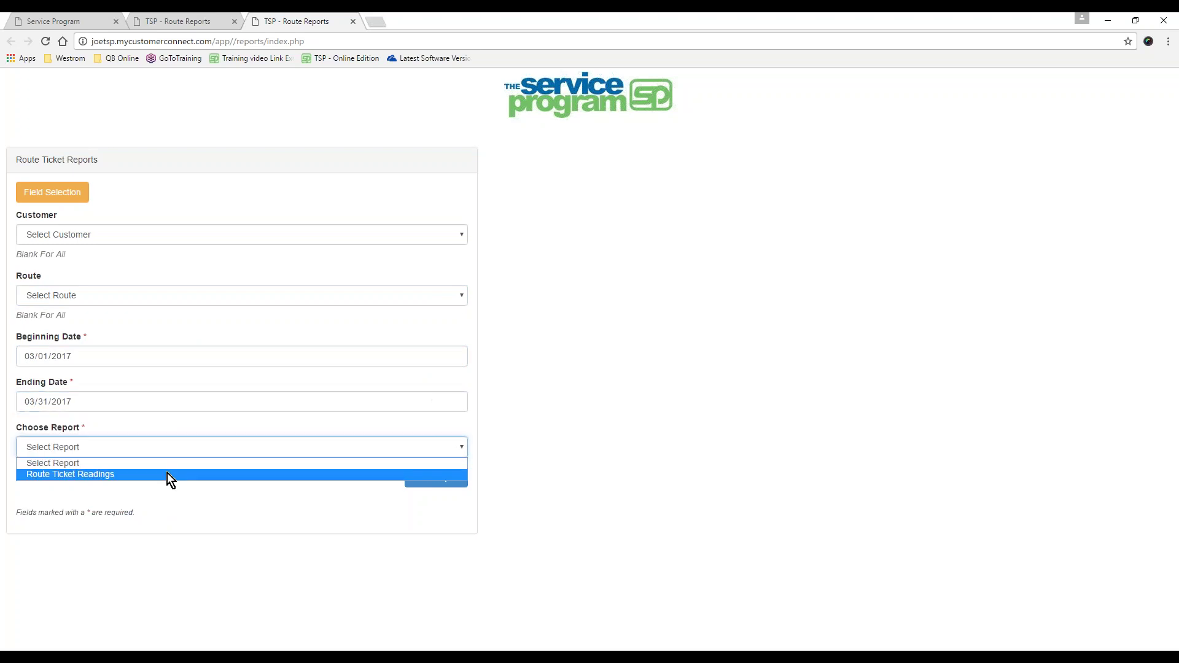
left_click(168, 476)
left_click(422, 484)
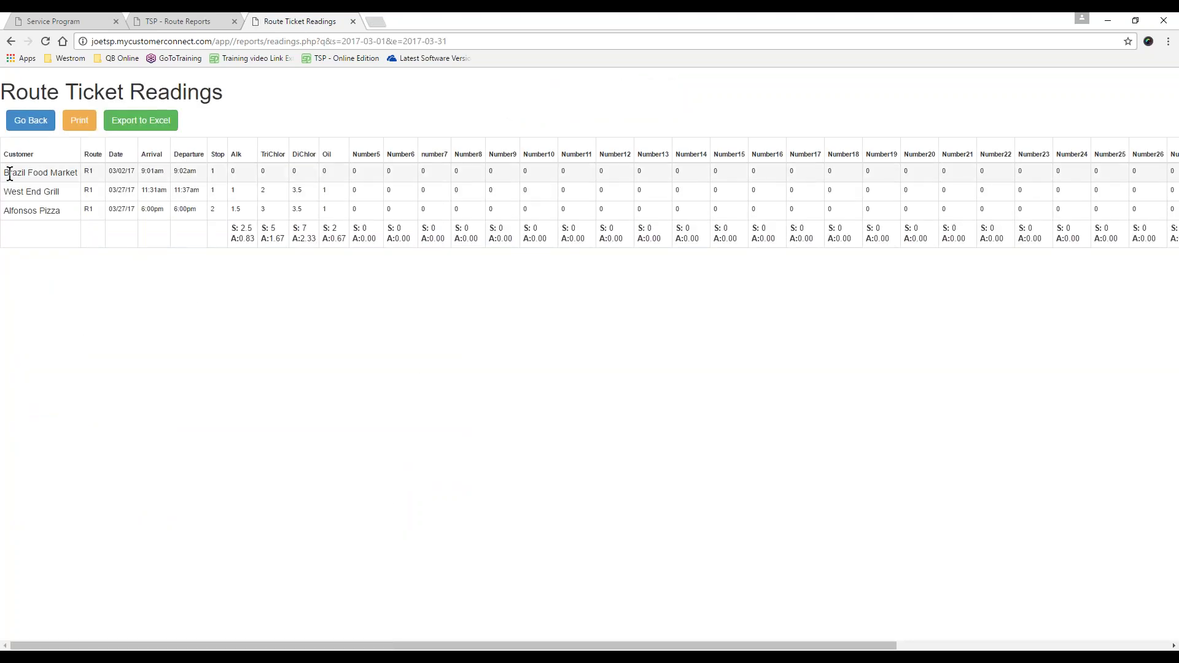
Examine the report's customer, route and stop columns, the chemical readings, and the sum and average row
left_click_drag(6, 172, 103, 169)
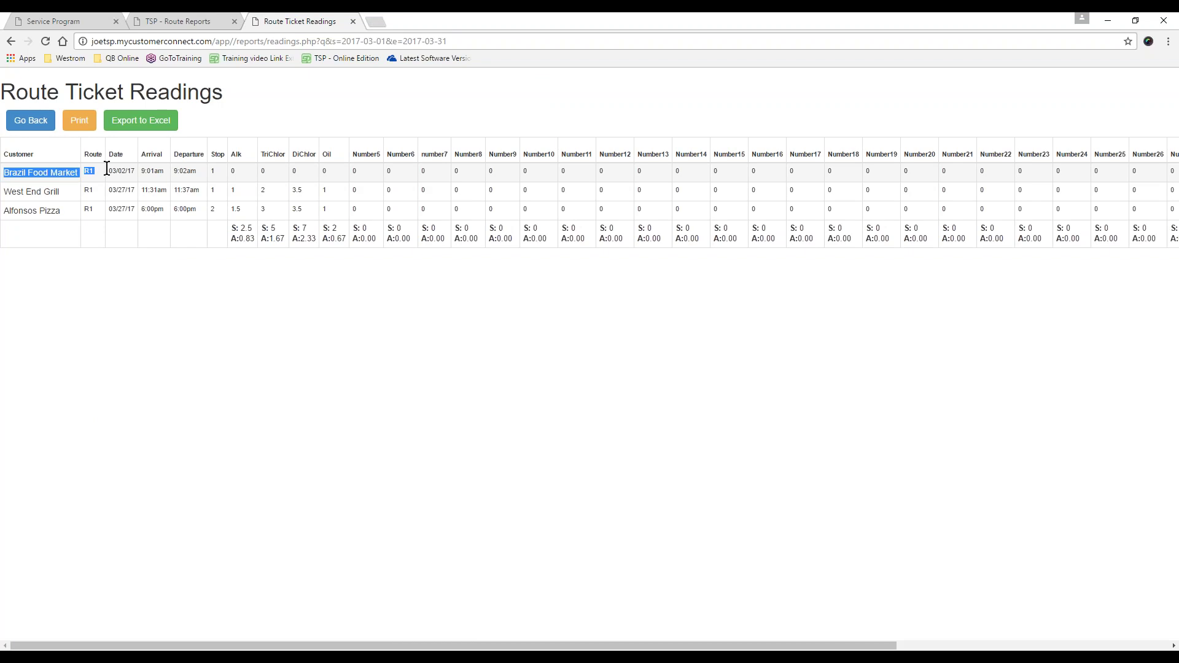
double_click(214, 171)
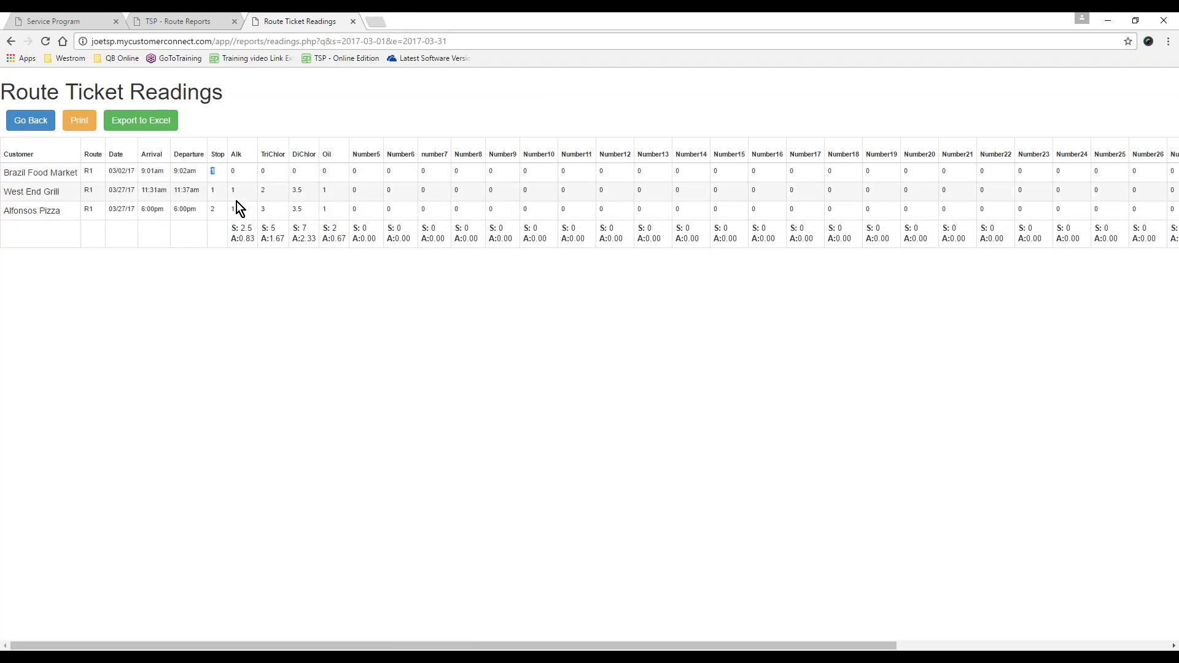
double_click(232, 191)
left_click_drag(295, 190, 305, 190)
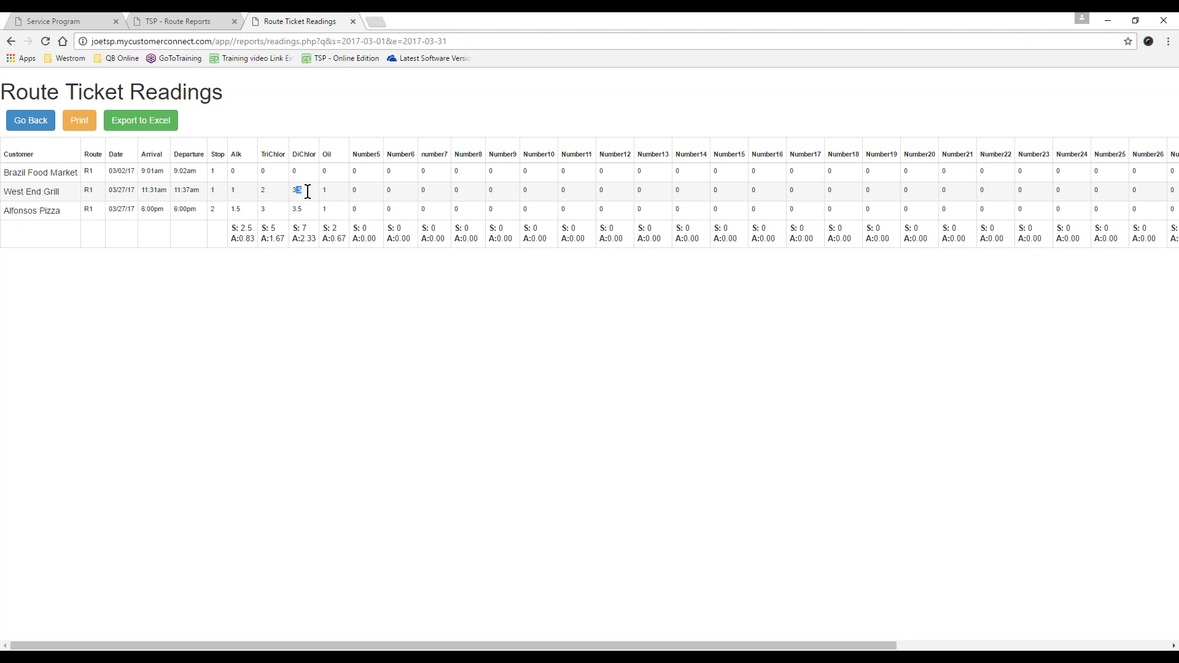
left_click_drag(232, 228, 255, 239)
double_click(234, 238)
mouse_move(467, 645)
left_mouse_down()
mouse_move(718, 646)
mouse_move(467, 645)
left_mouse_up()
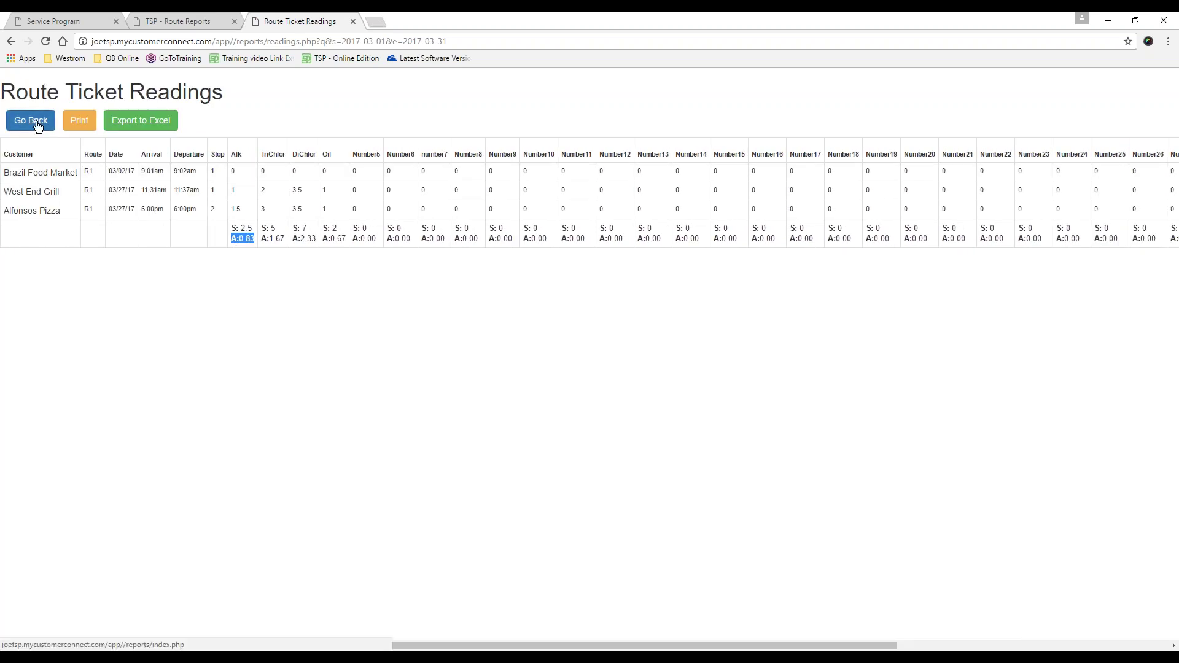
left_click(154, 21)
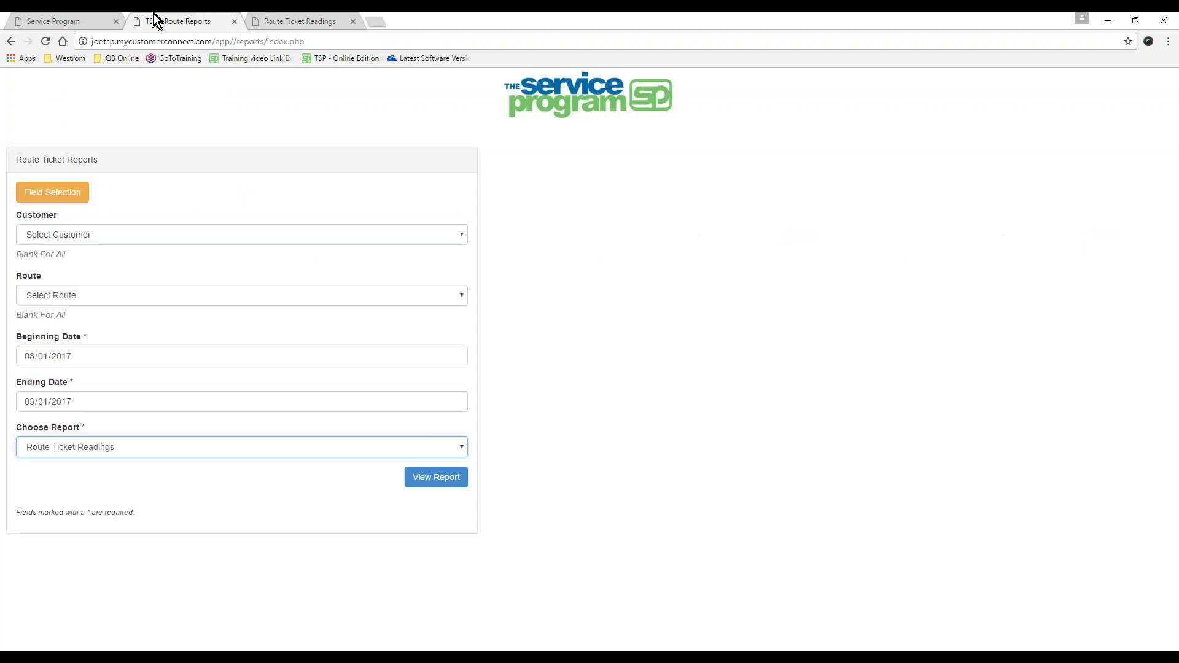
left_click(75, 18)
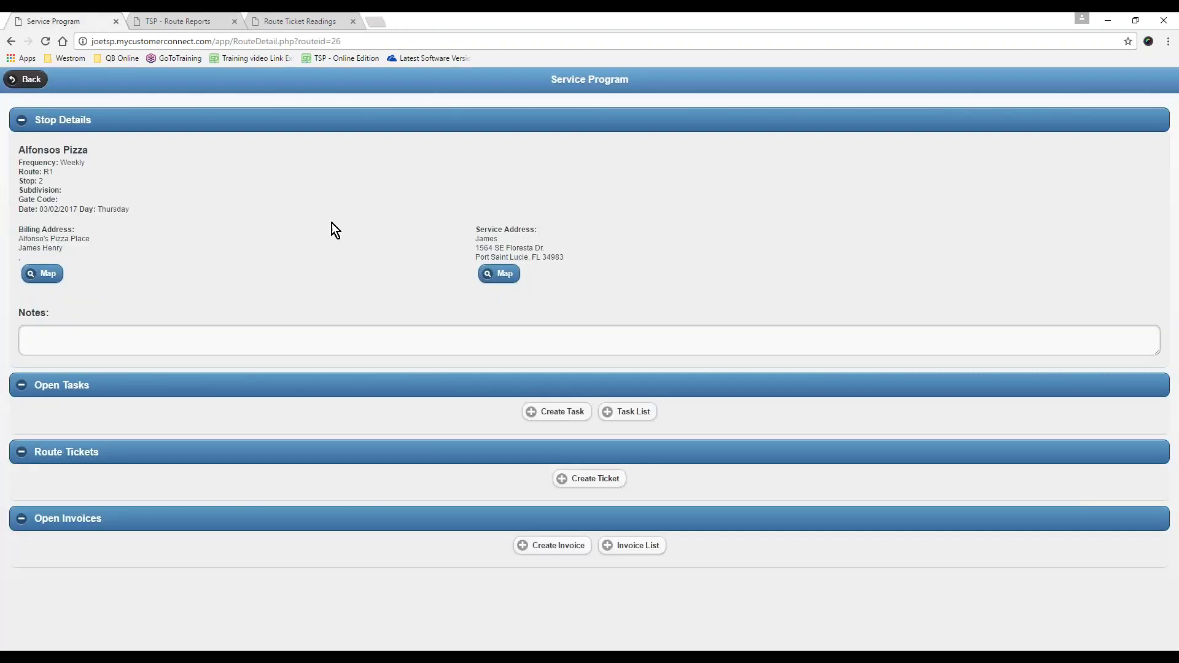
left_click(323, 19)
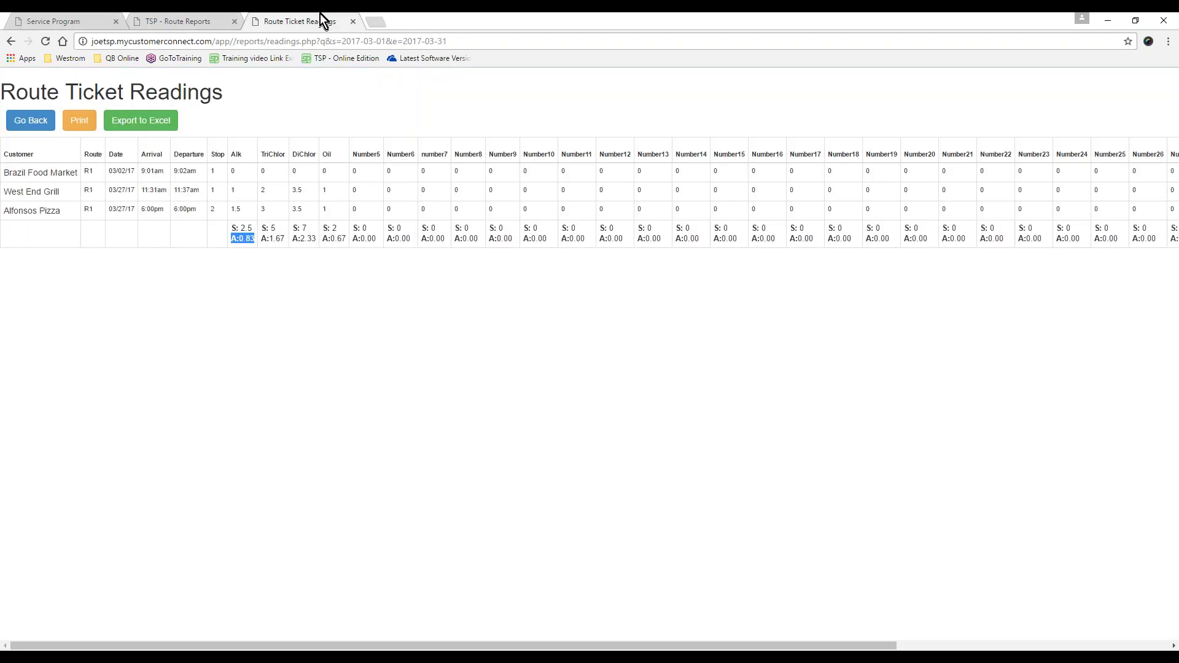